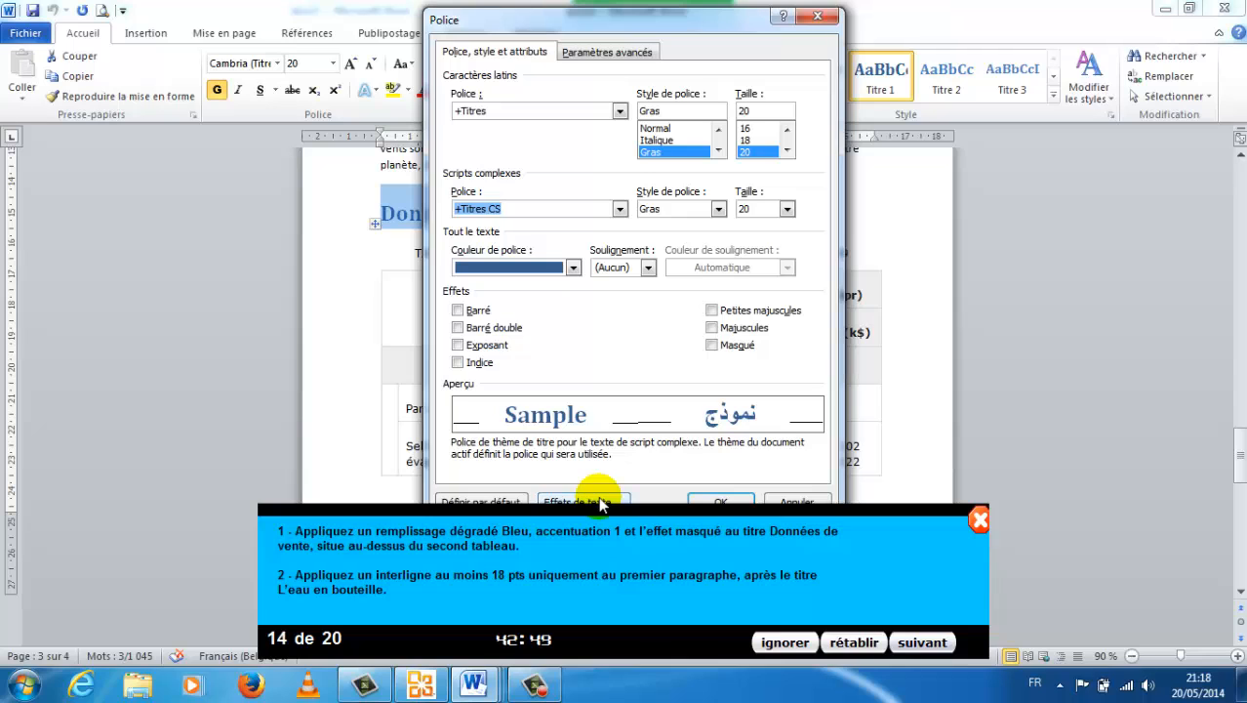
Apply a gradient text fill with the first stop in Bleu, Accentuation1 and the Masqué effect to the title Données de vente.
left_click(599, 497)
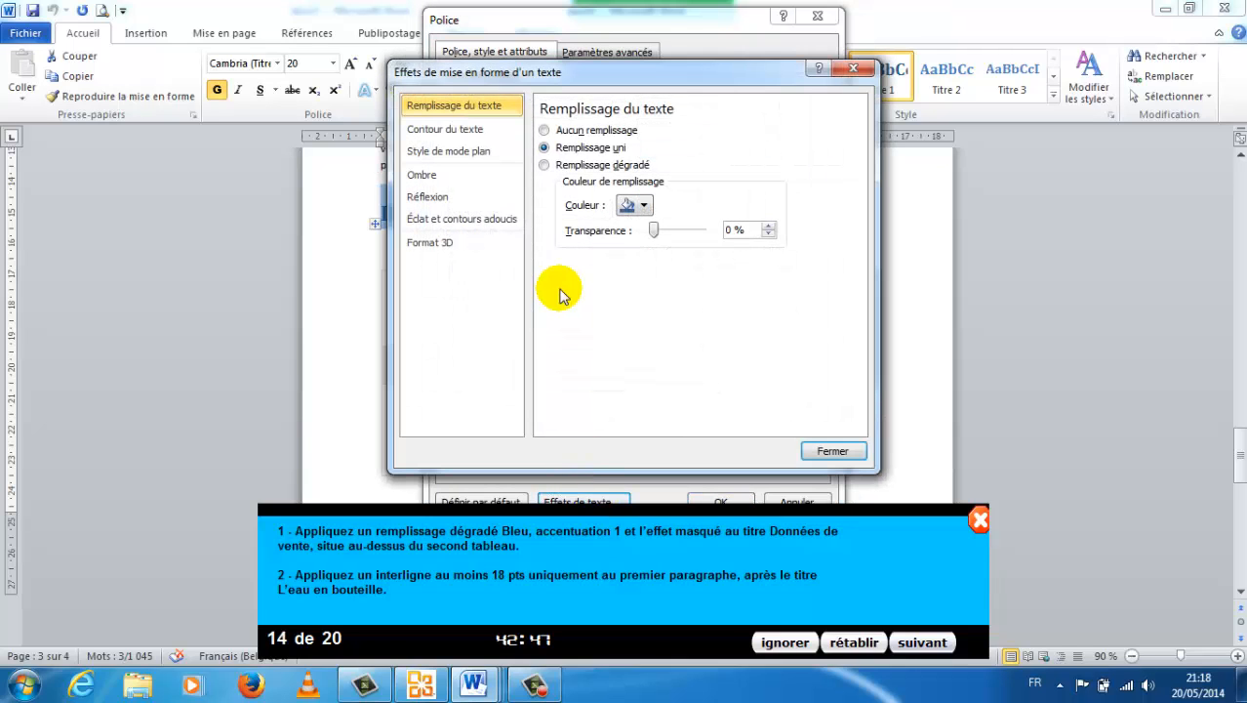
left_click(544, 166)
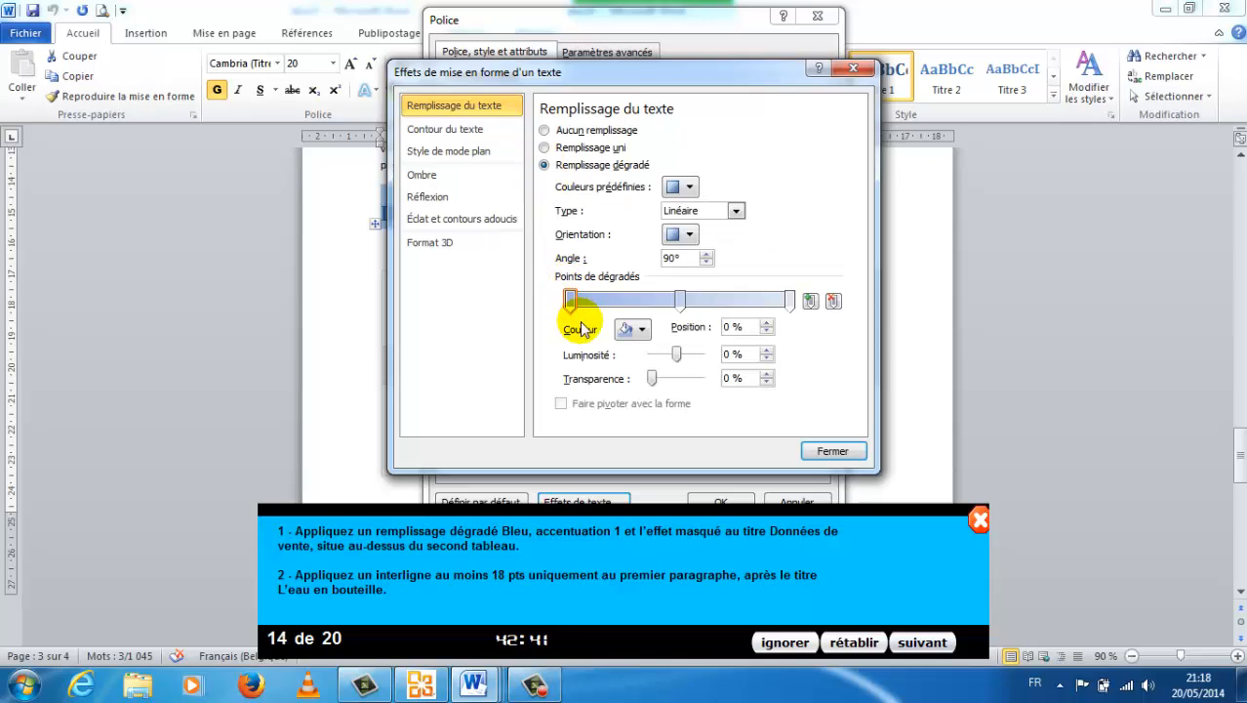
left_click(641, 329)
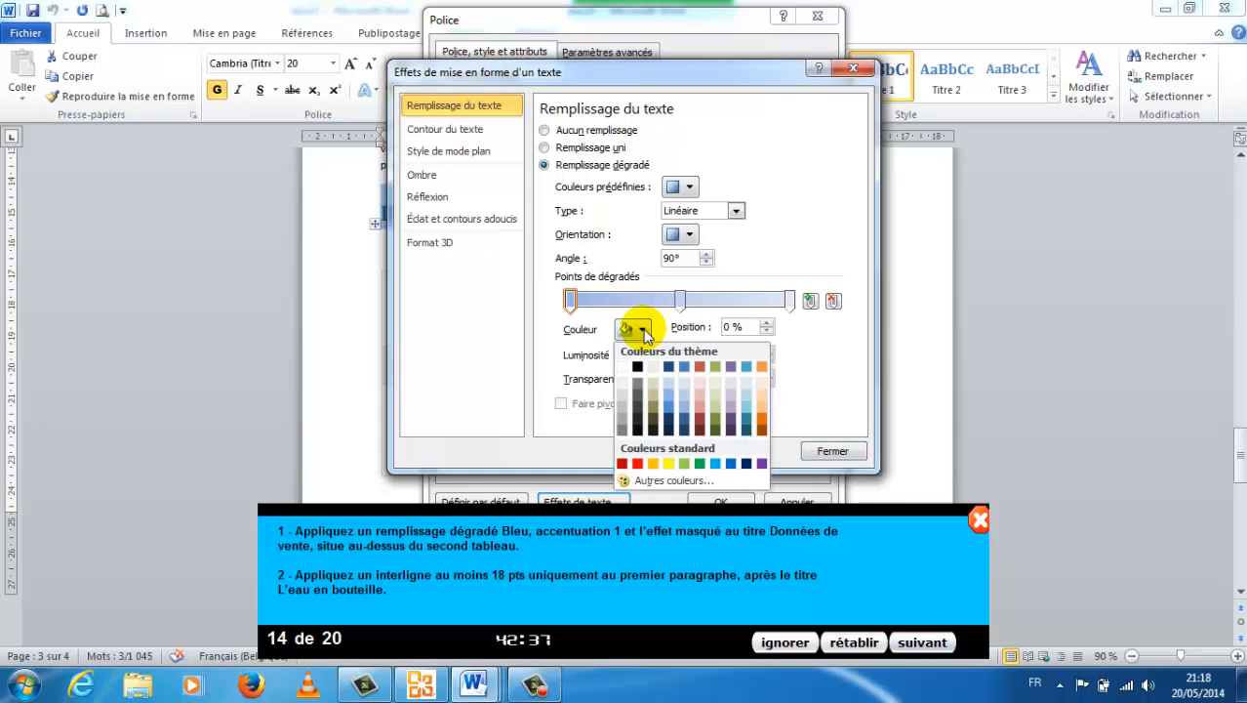
left_click(681, 366)
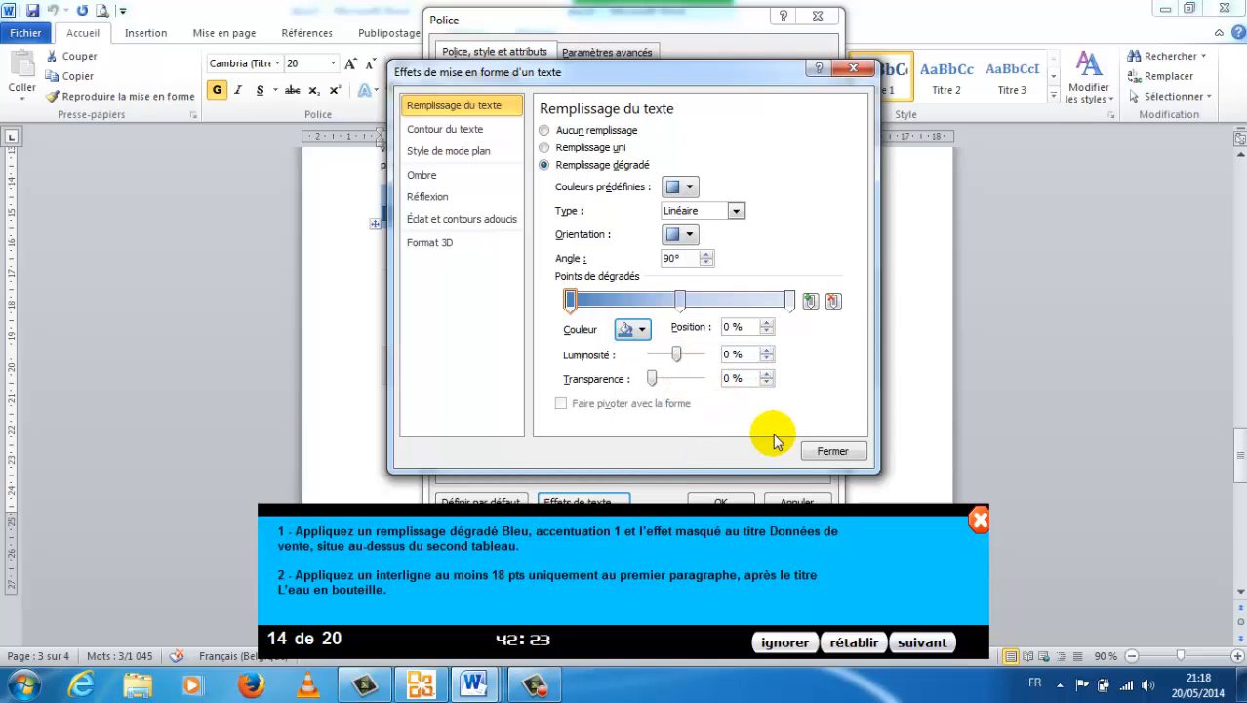
left_click(831, 451)
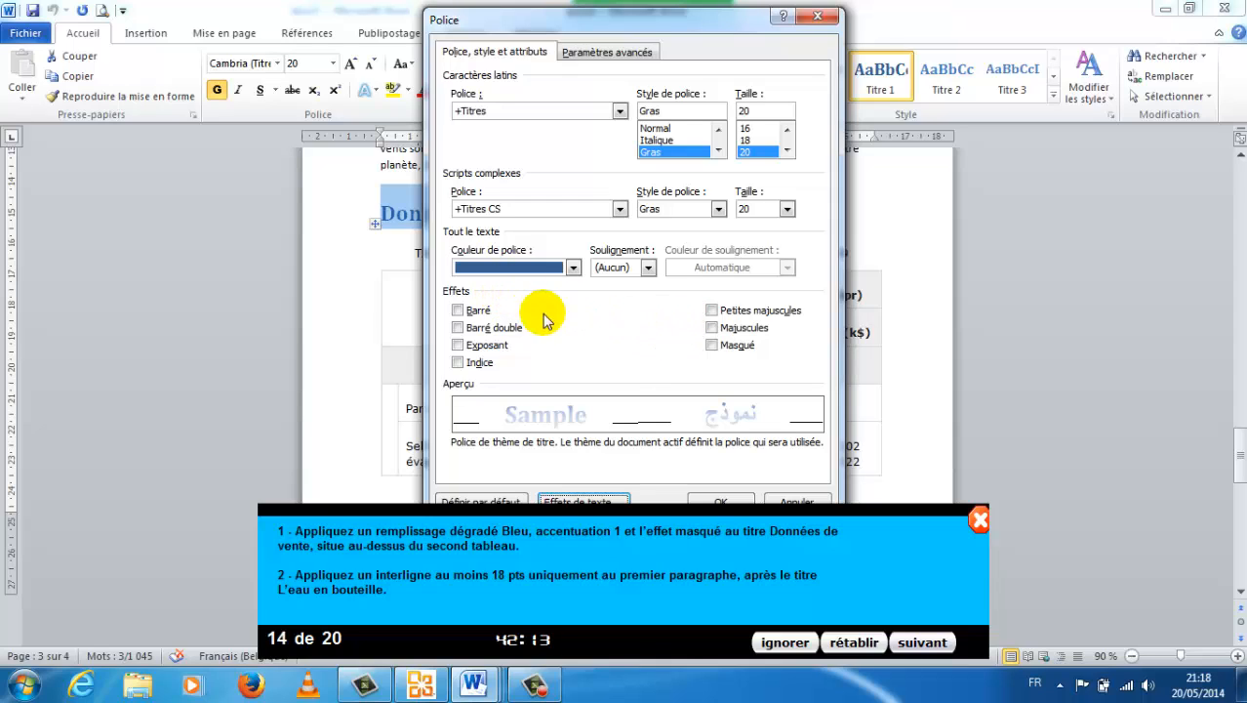
left_click(712, 345)
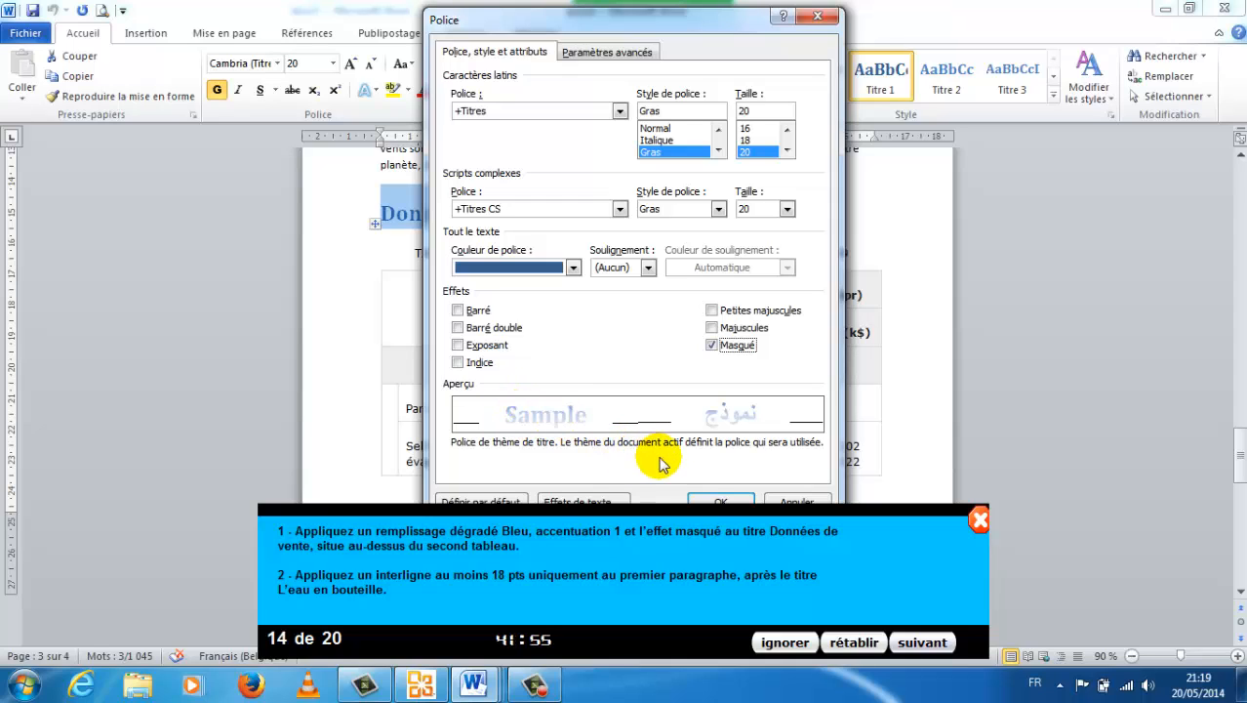
left_click(709, 501)
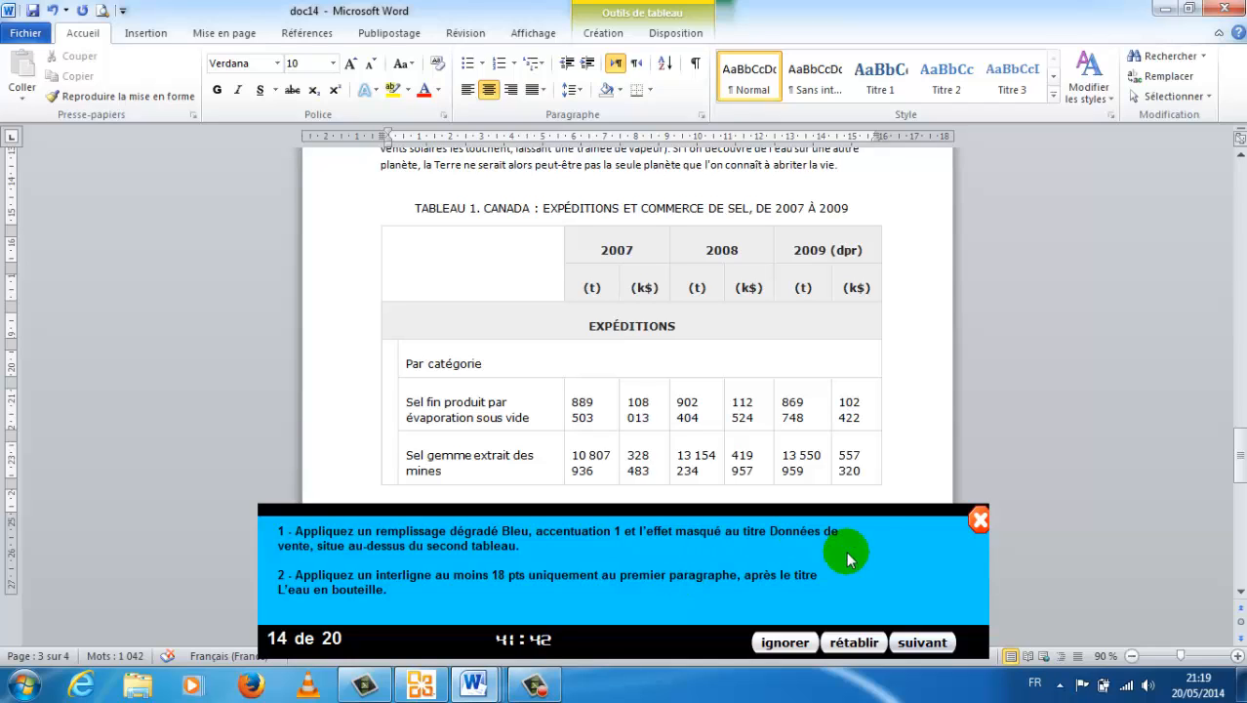
Set the line spacing of the first paragraph below L'eau en bouteille to Au moins 18 pt, and advance to the next exercise.
left_click(1241, 184)
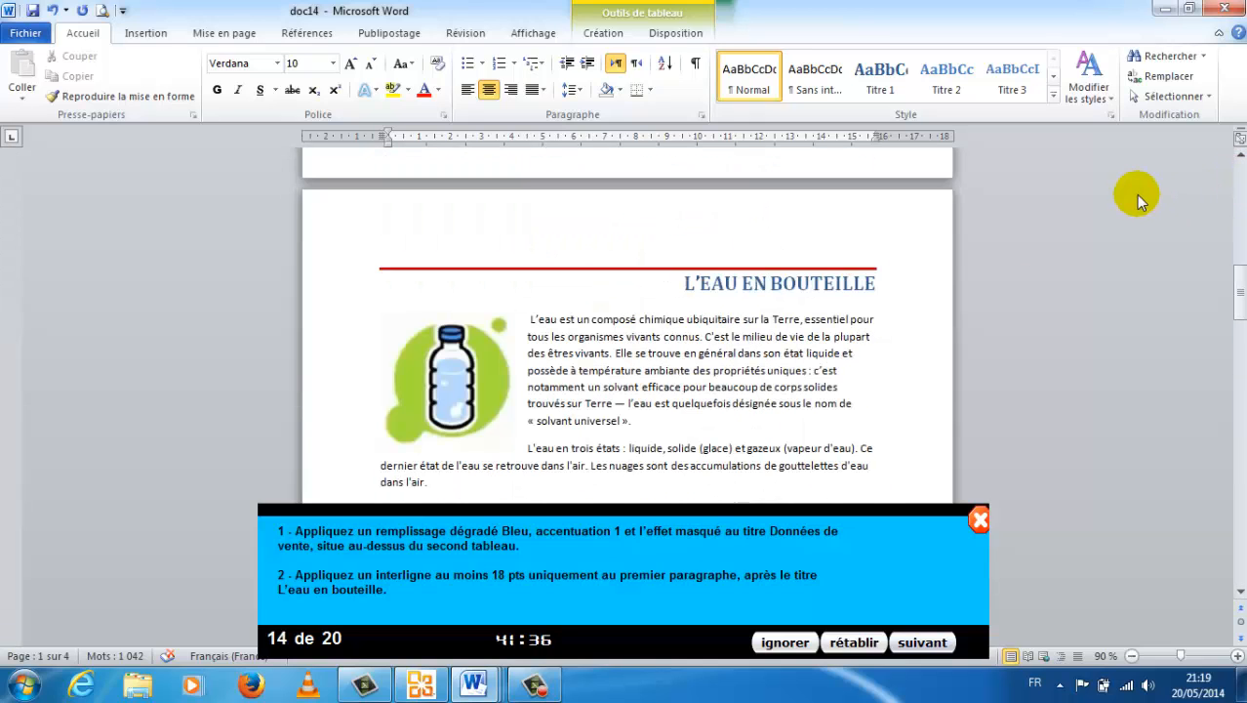
scroll(1136, 194, "down", 1)
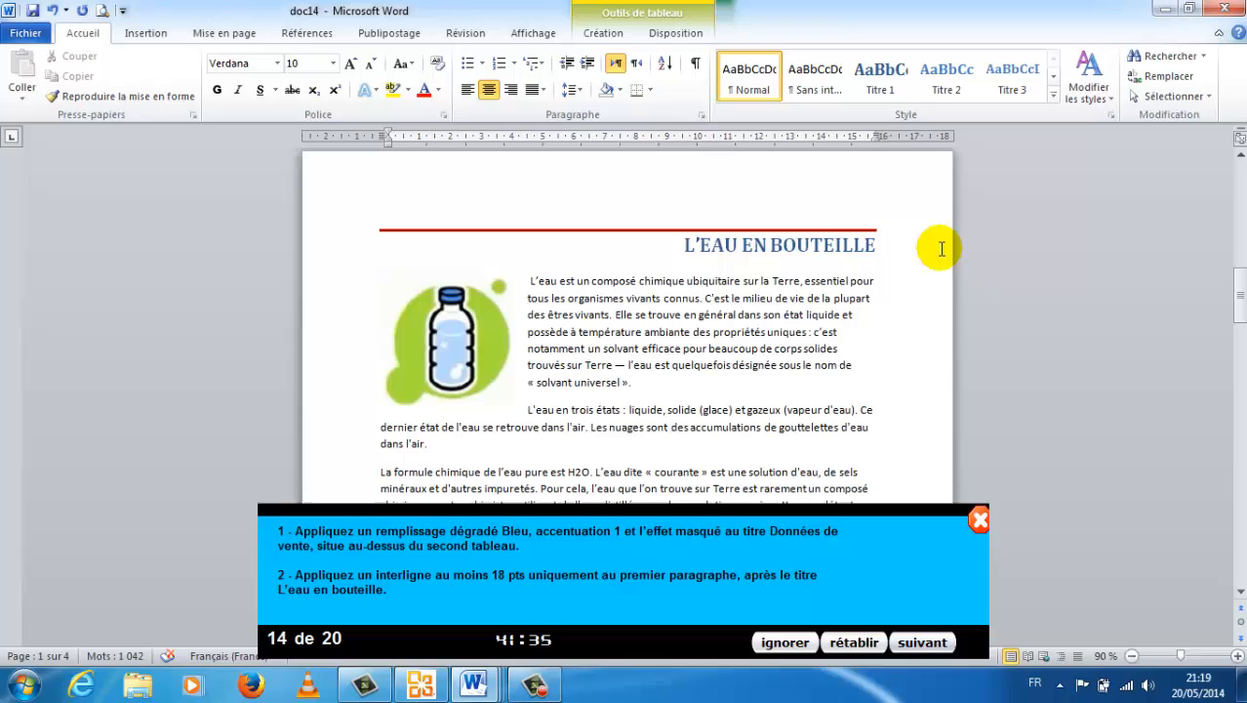
left_click(735, 311)
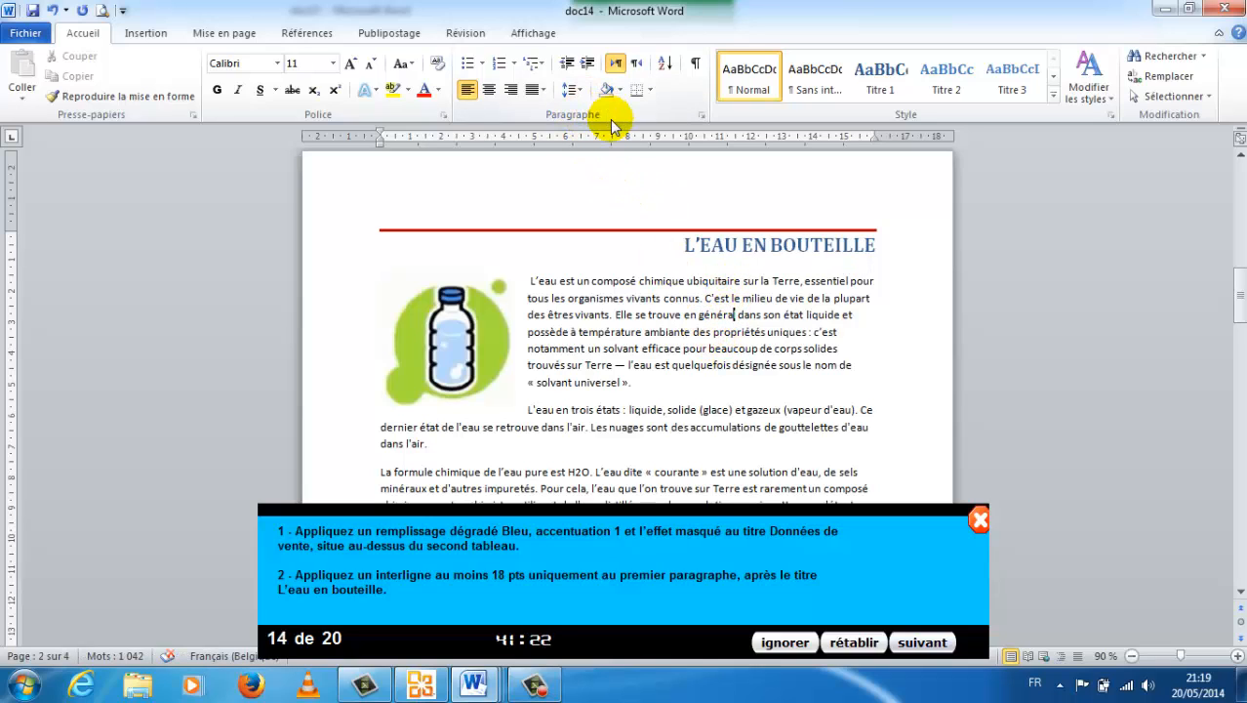
left_click(703, 115)
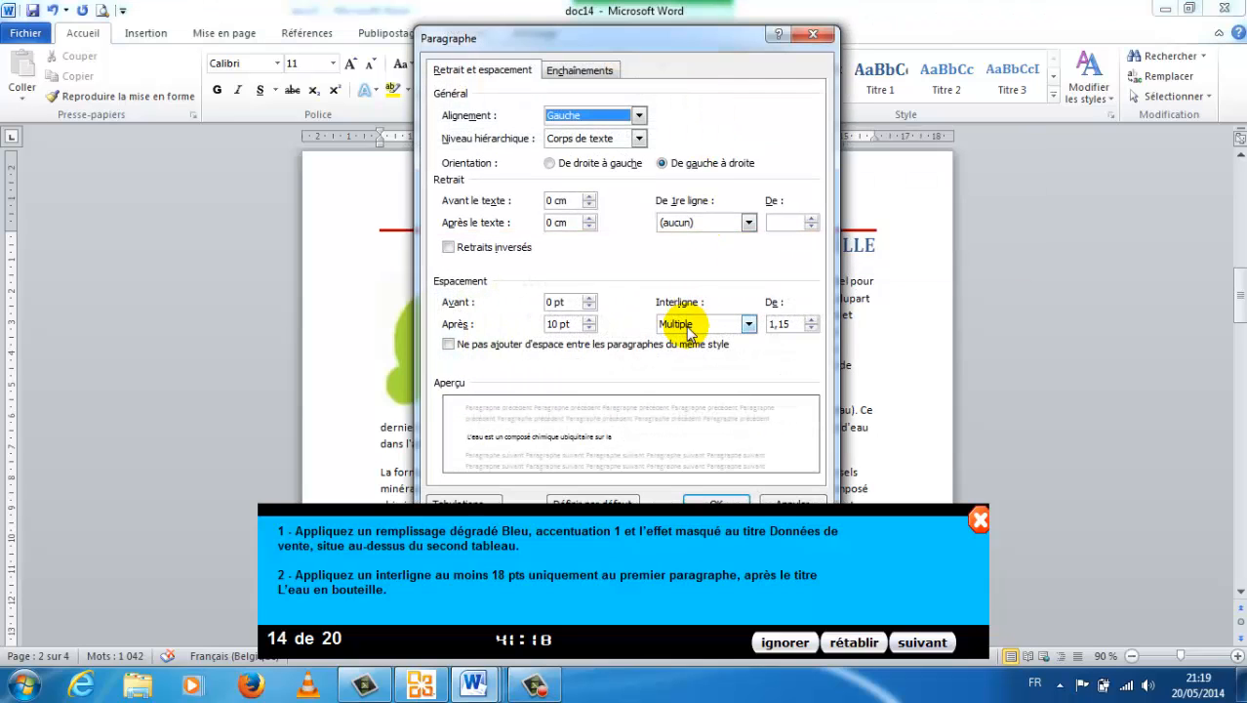
left_click(748, 324)
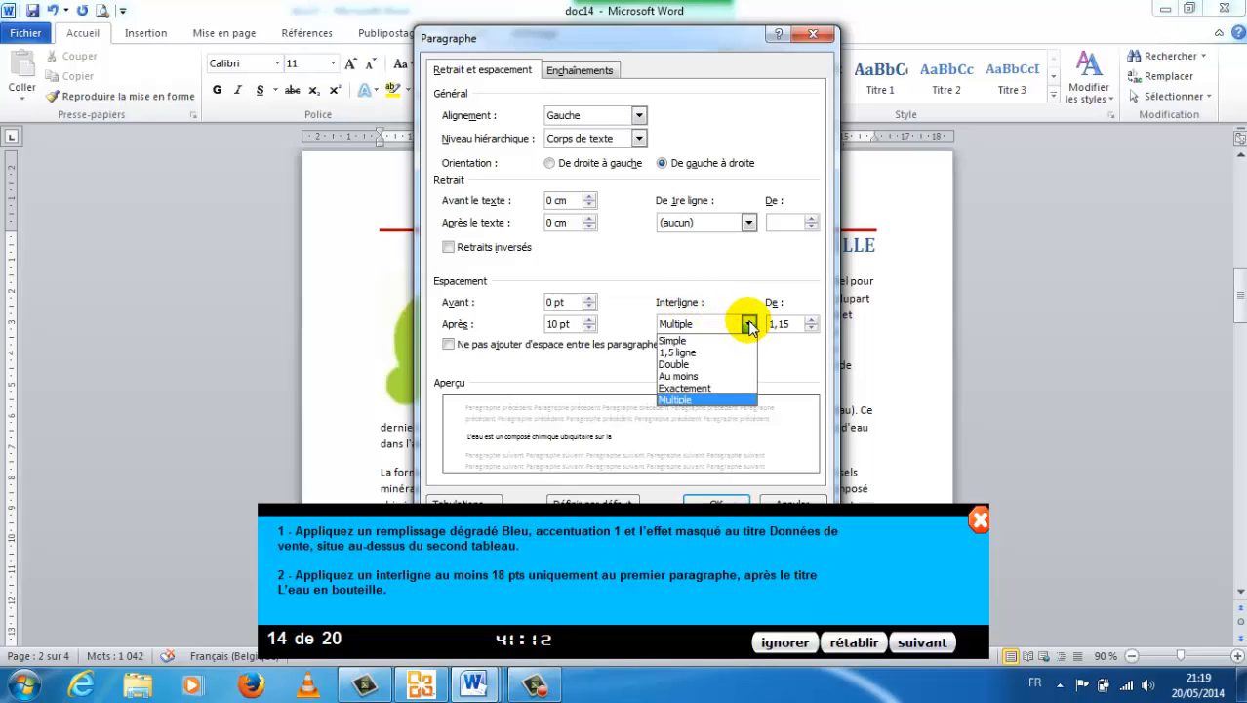
left_click(713, 378)
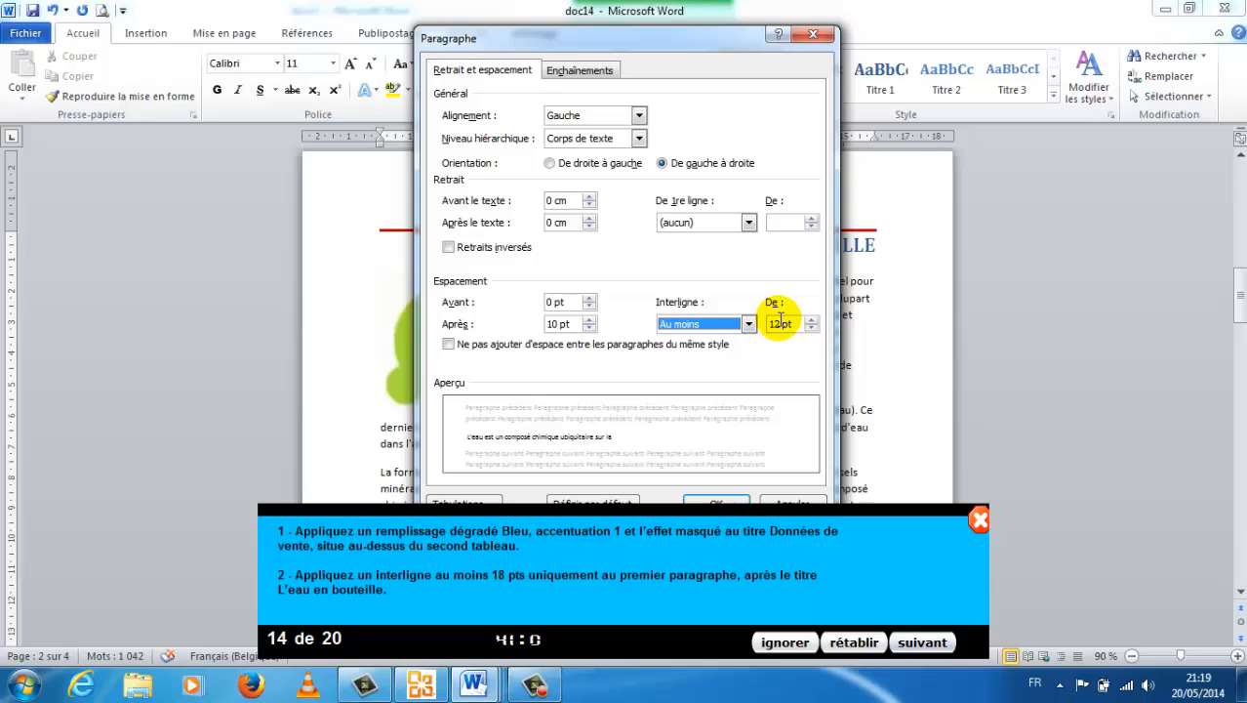
double_click(780, 323)
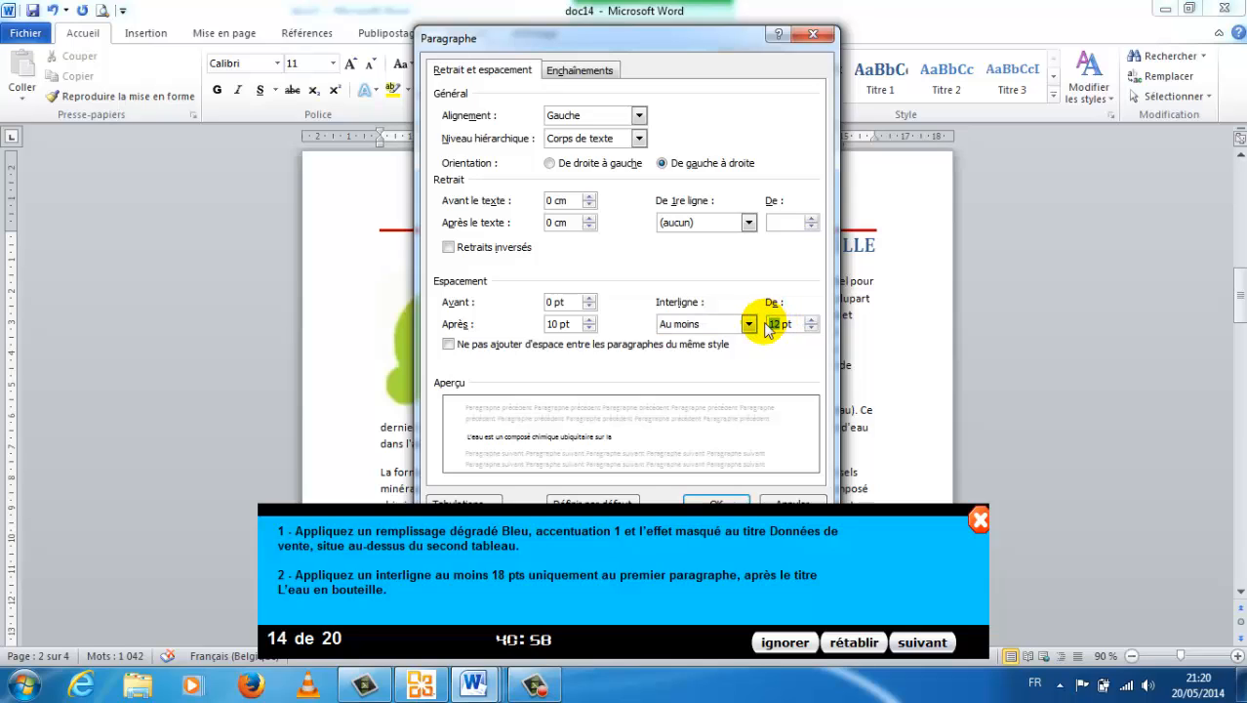
type("18")
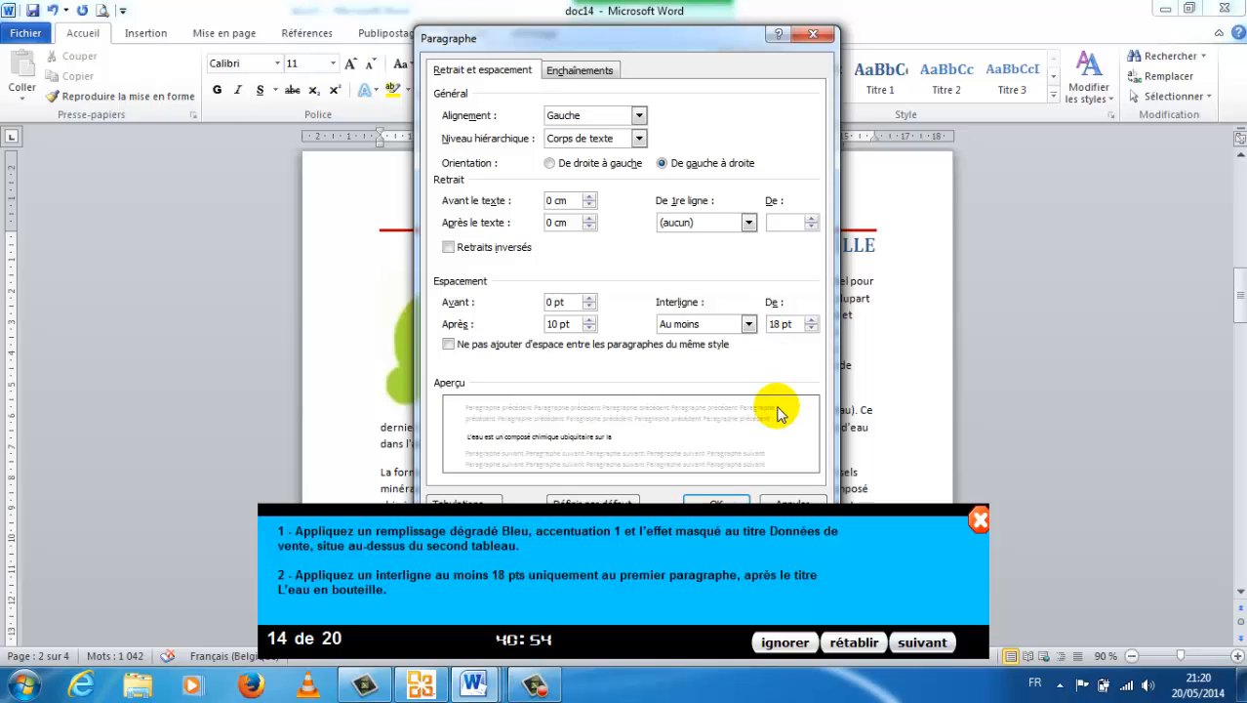
left_click(710, 495)
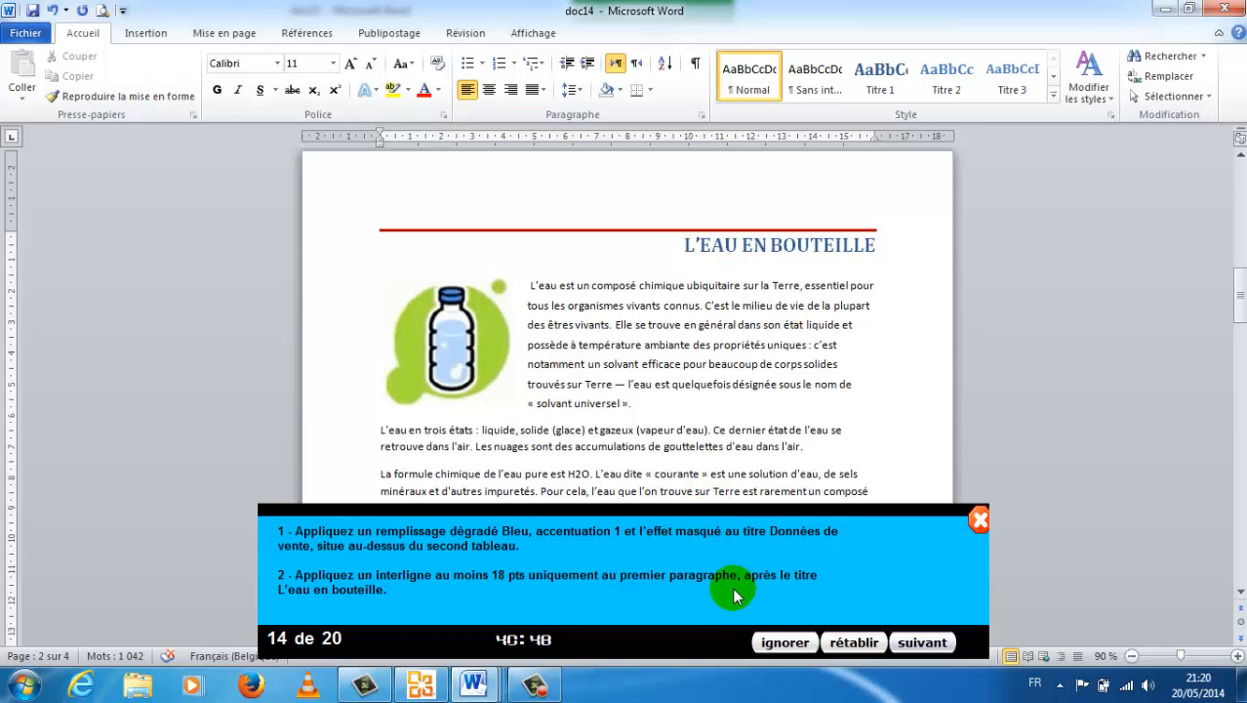
left_click(918, 646)
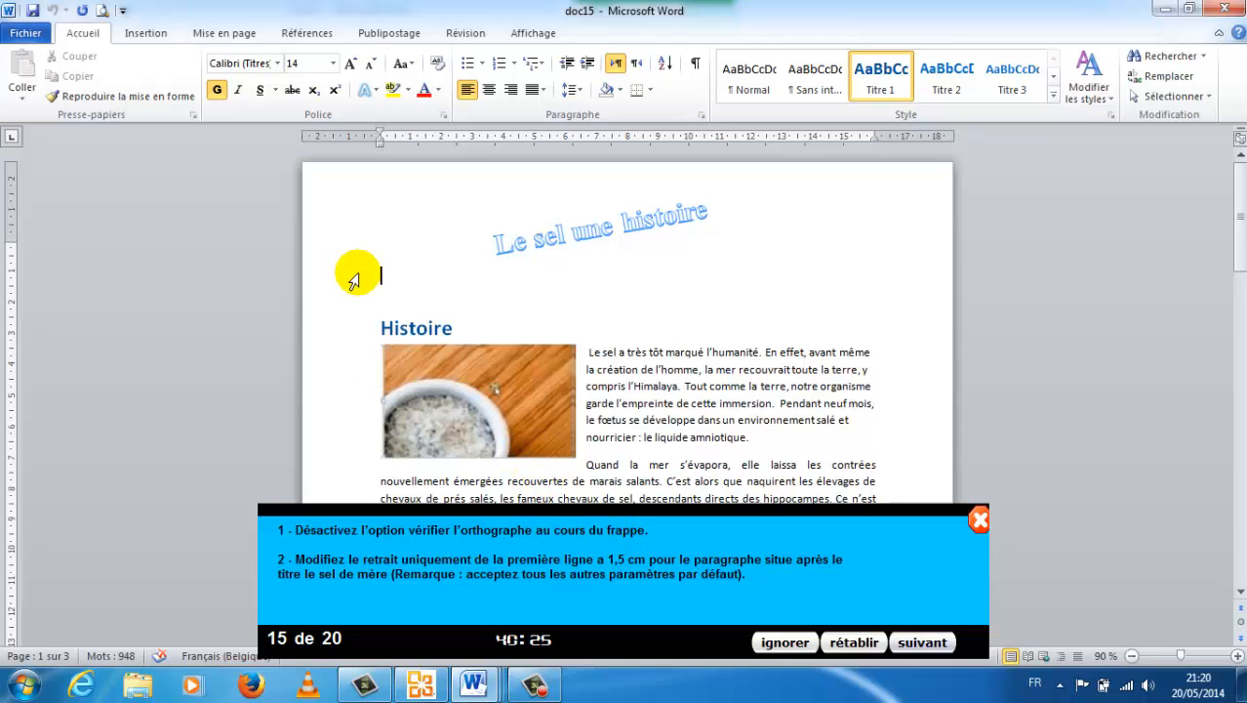
Disable the proofing option Vérifier l'orthographe au cours de la frappe and save the settings.
left_click(22, 34)
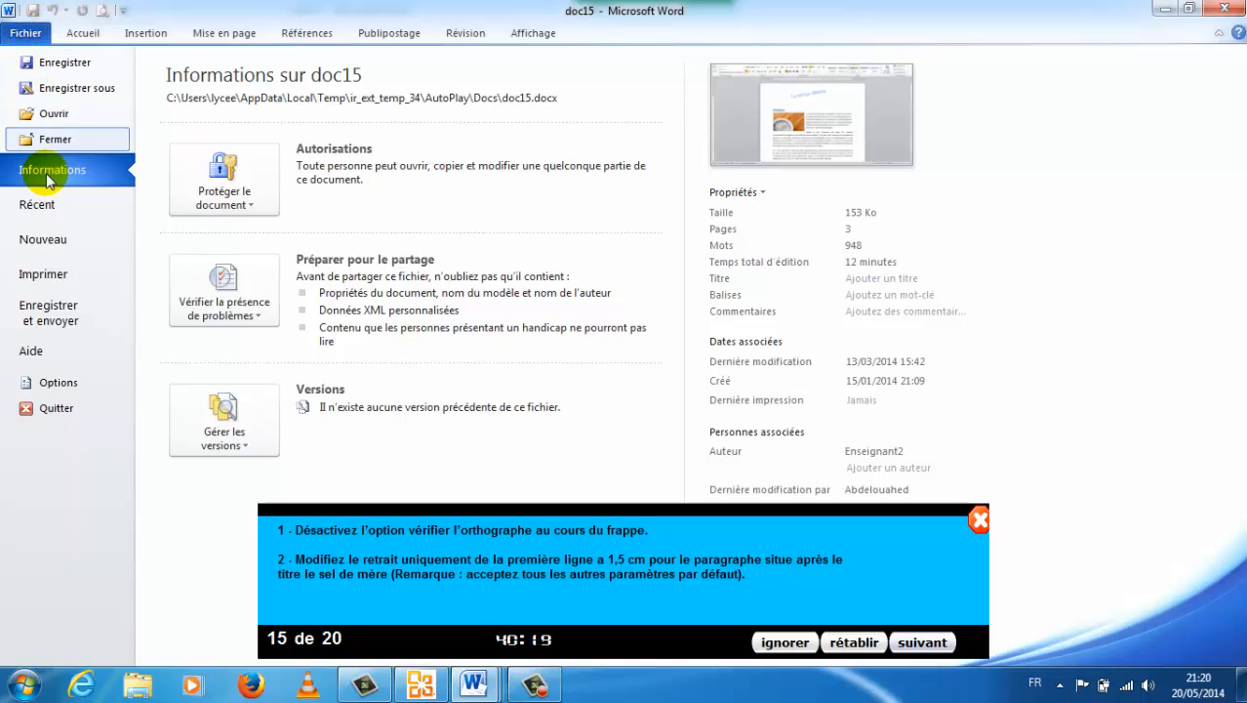
left_click(43, 385)
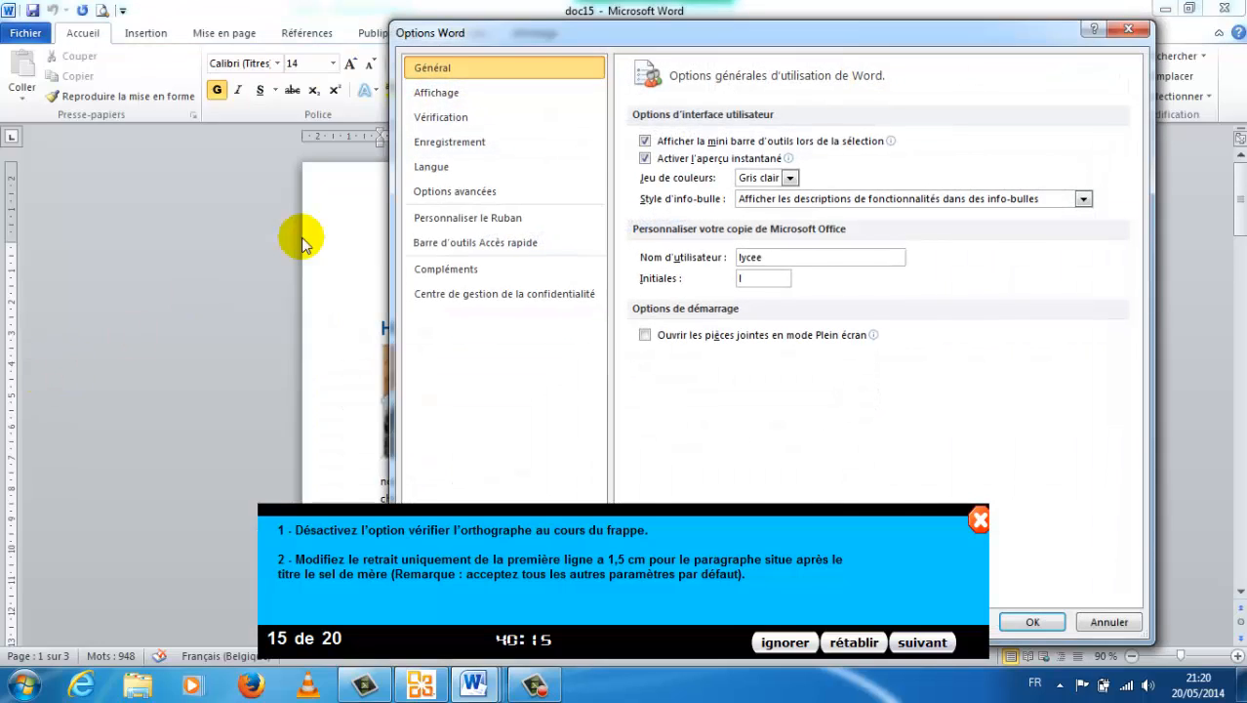
left_click(444, 121)
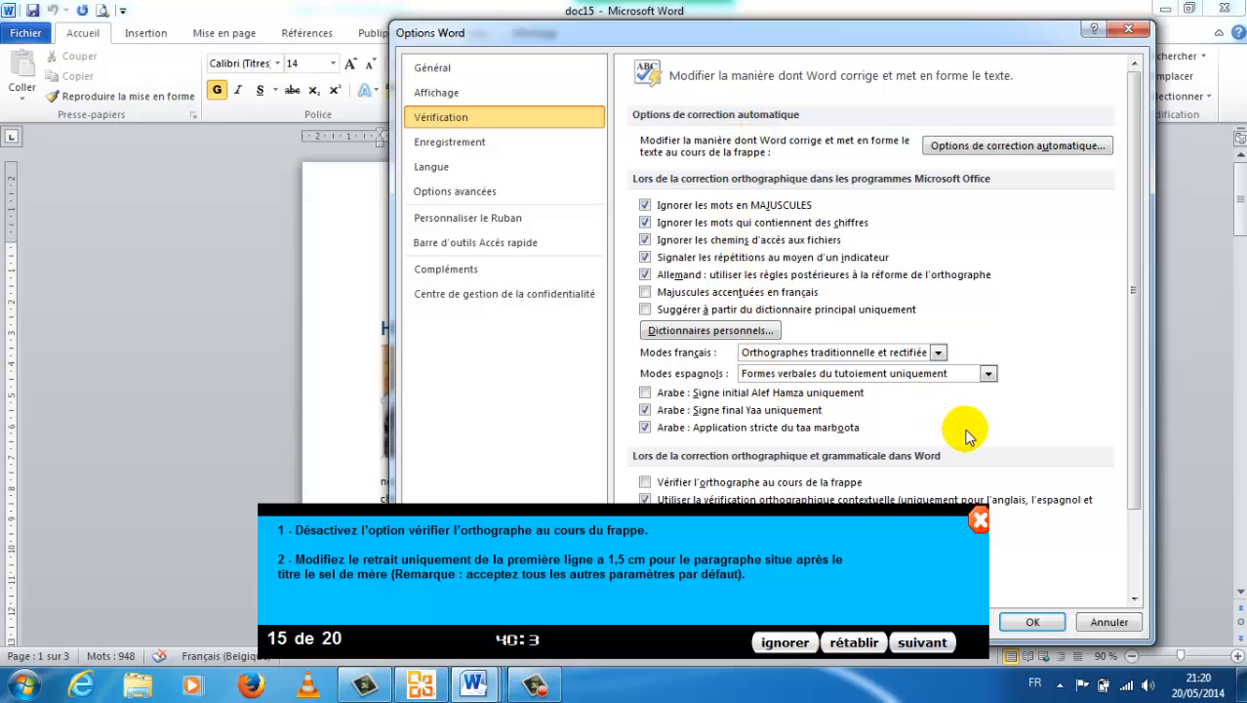
left_click(1134, 598)
left_click(1134, 598)
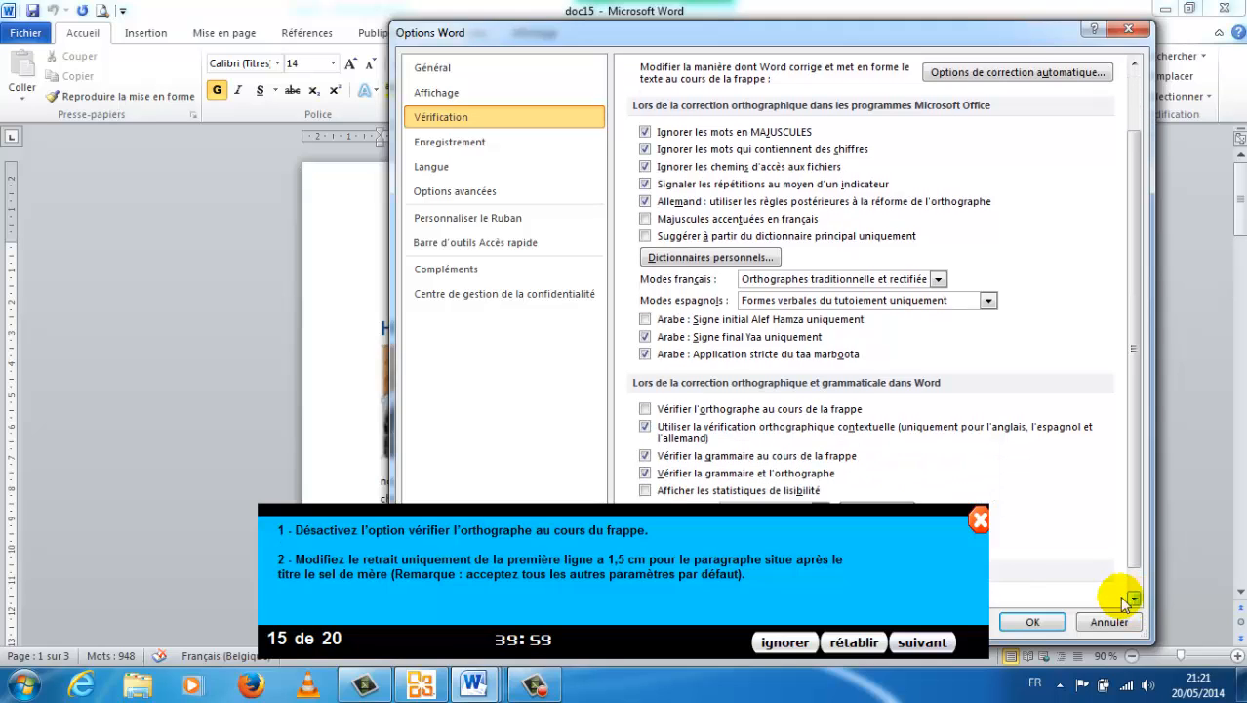
left_click(645, 409)
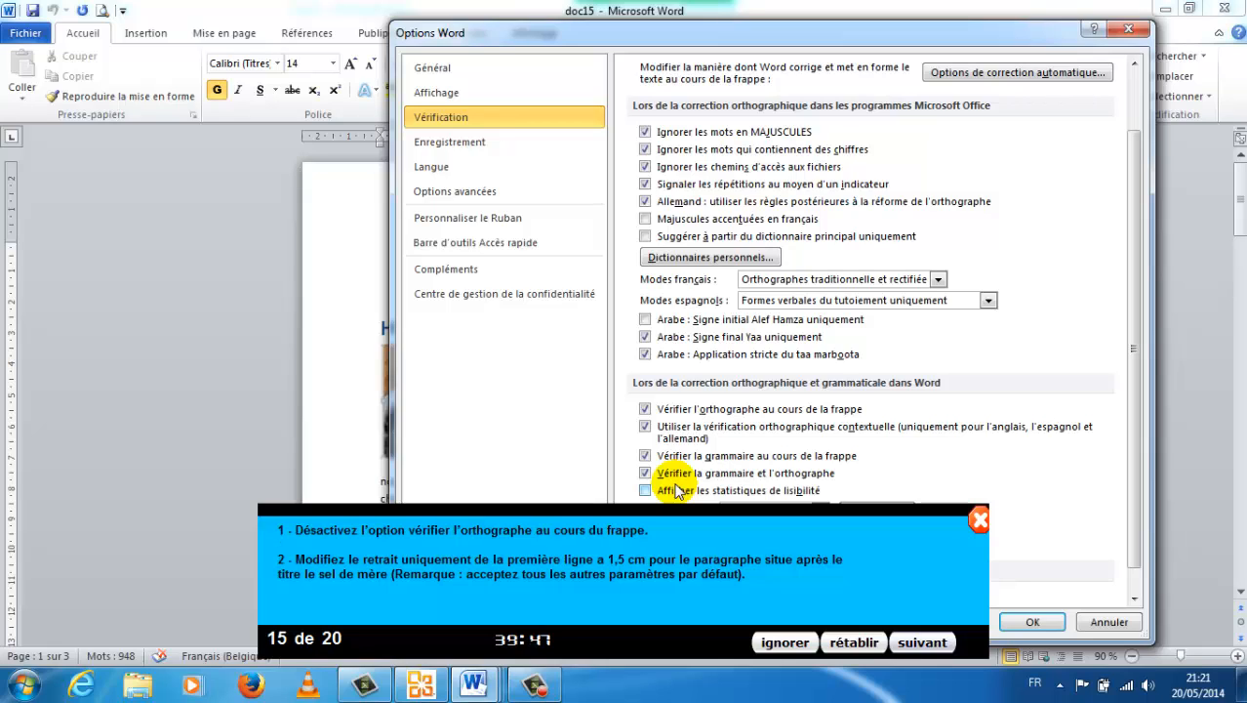
left_click(645, 409)
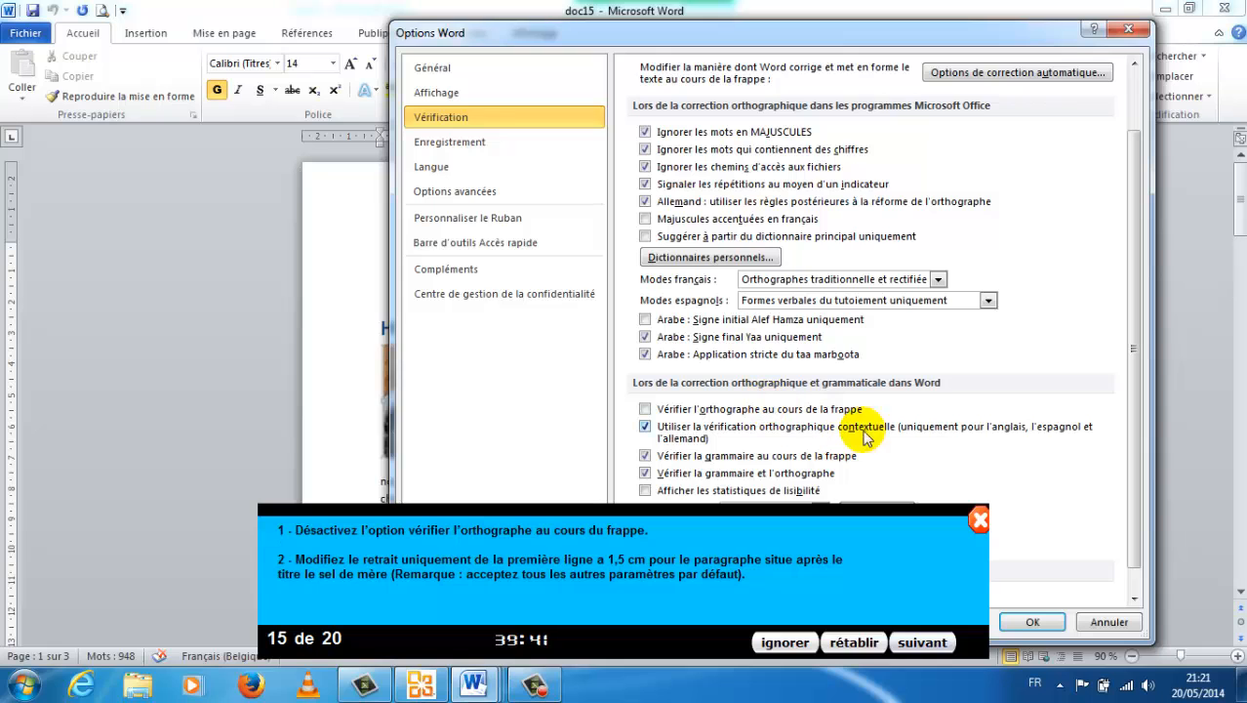
left_click(1030, 621)
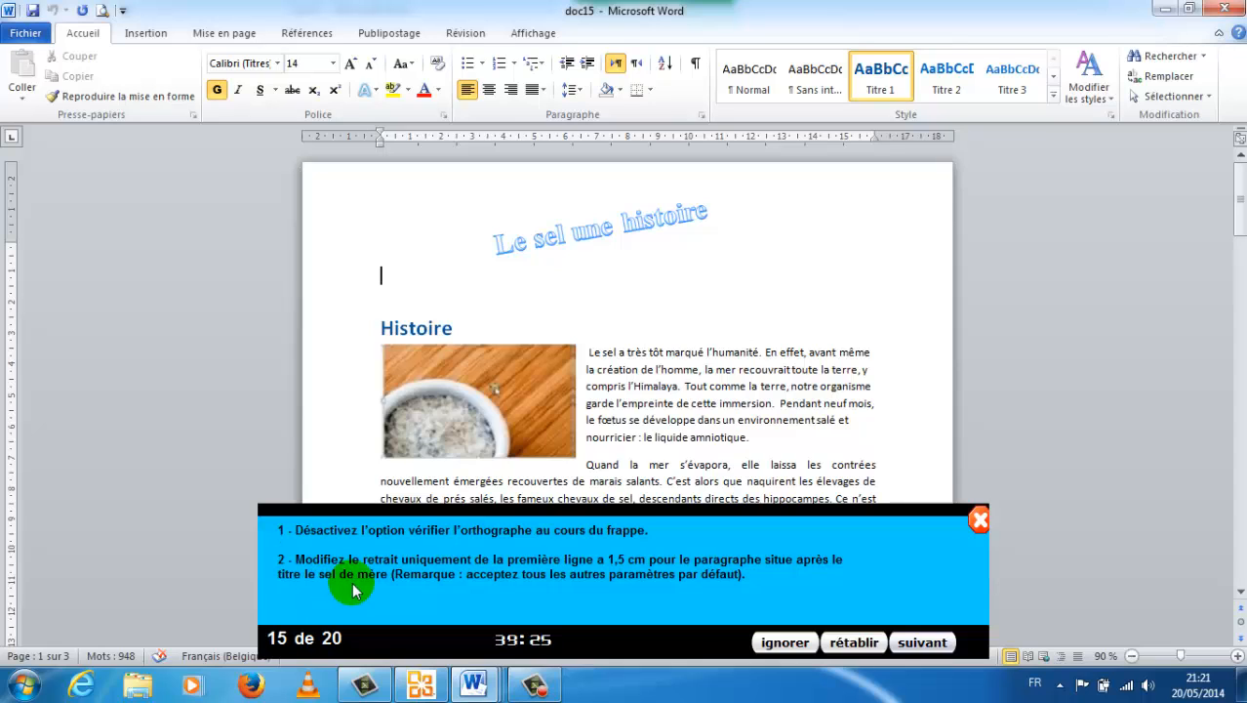
Give the paragraph below the title Le sel de mer a Première ligne indent of 1,5 cm.
left_click(1241, 595)
left_click_drag(1241, 595, 1241, 595)
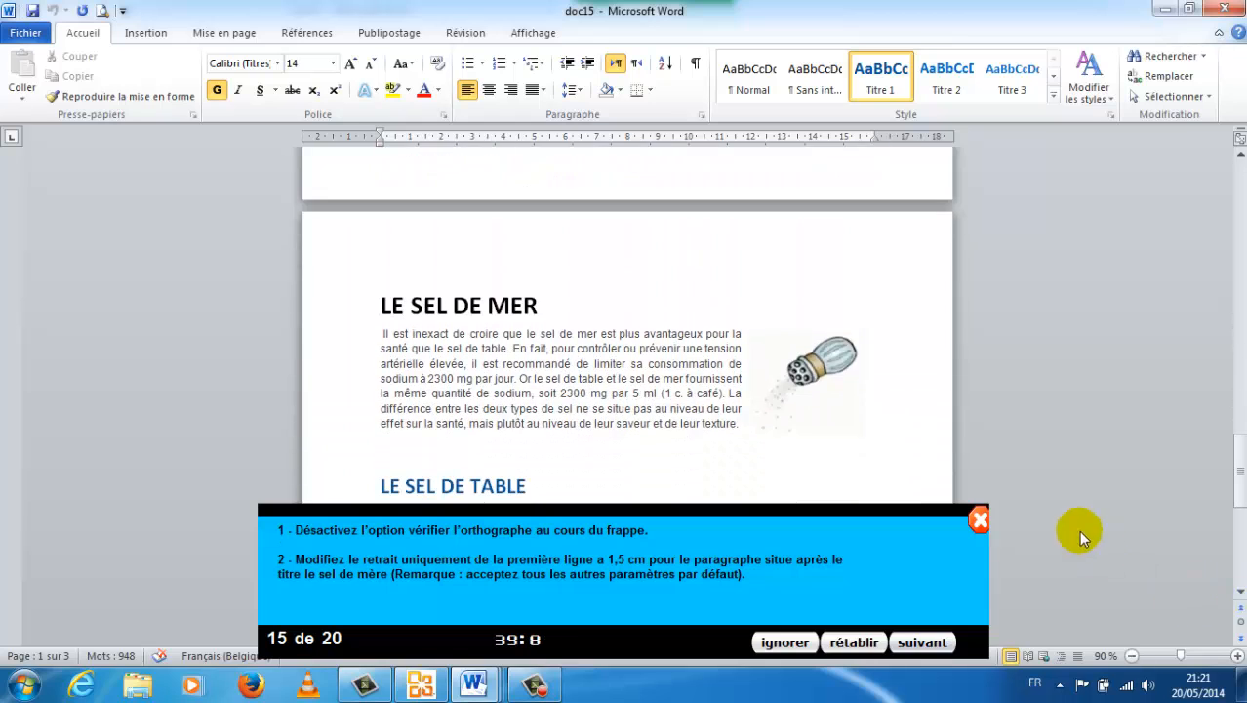
left_click(534, 369)
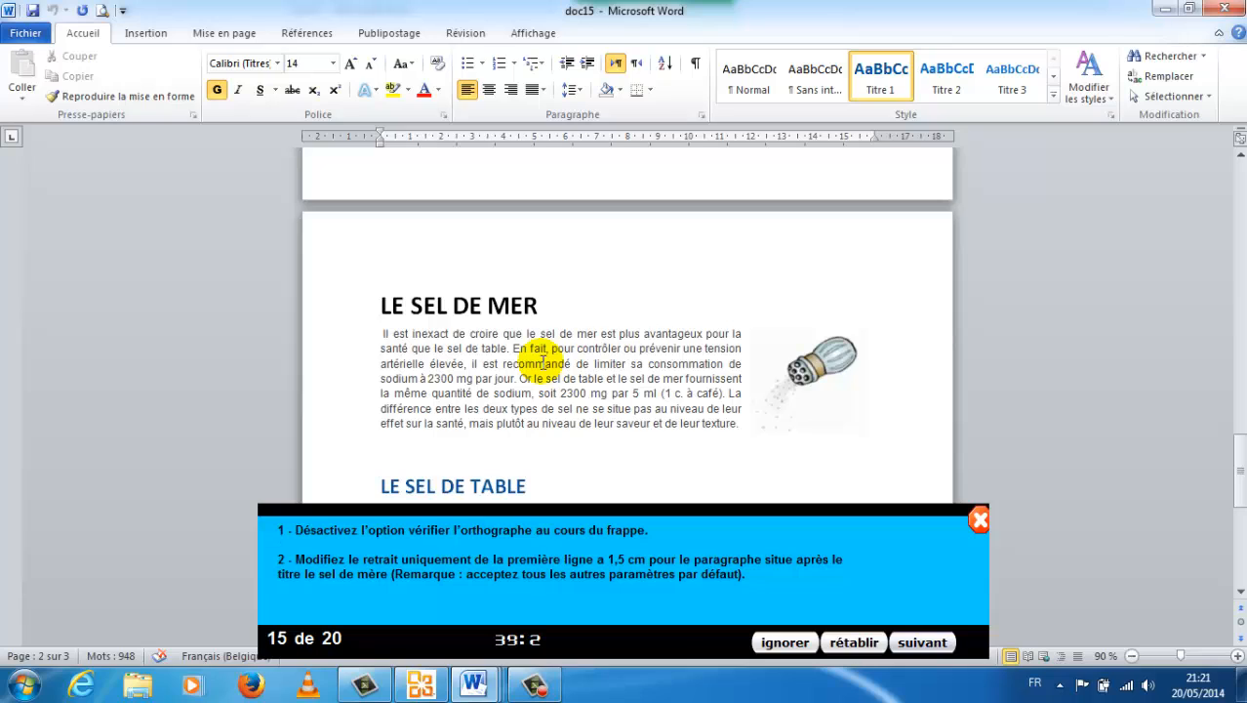
left_click(543, 363)
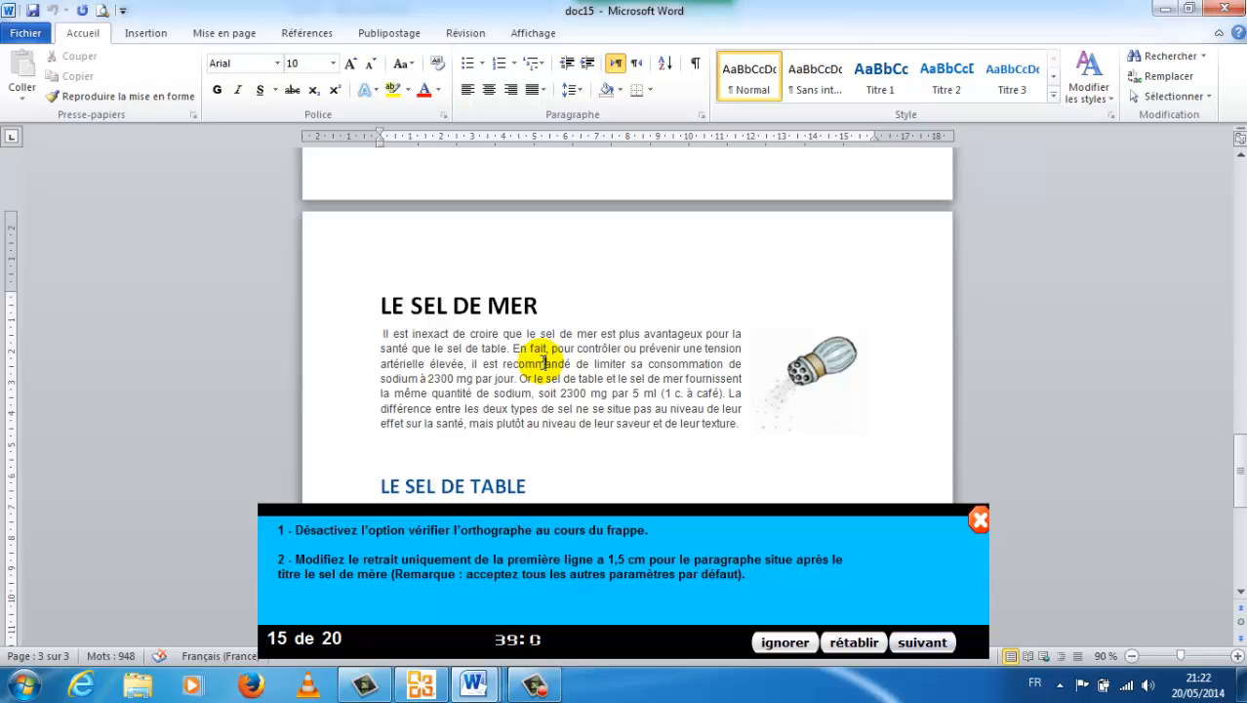
left_click(701, 121)
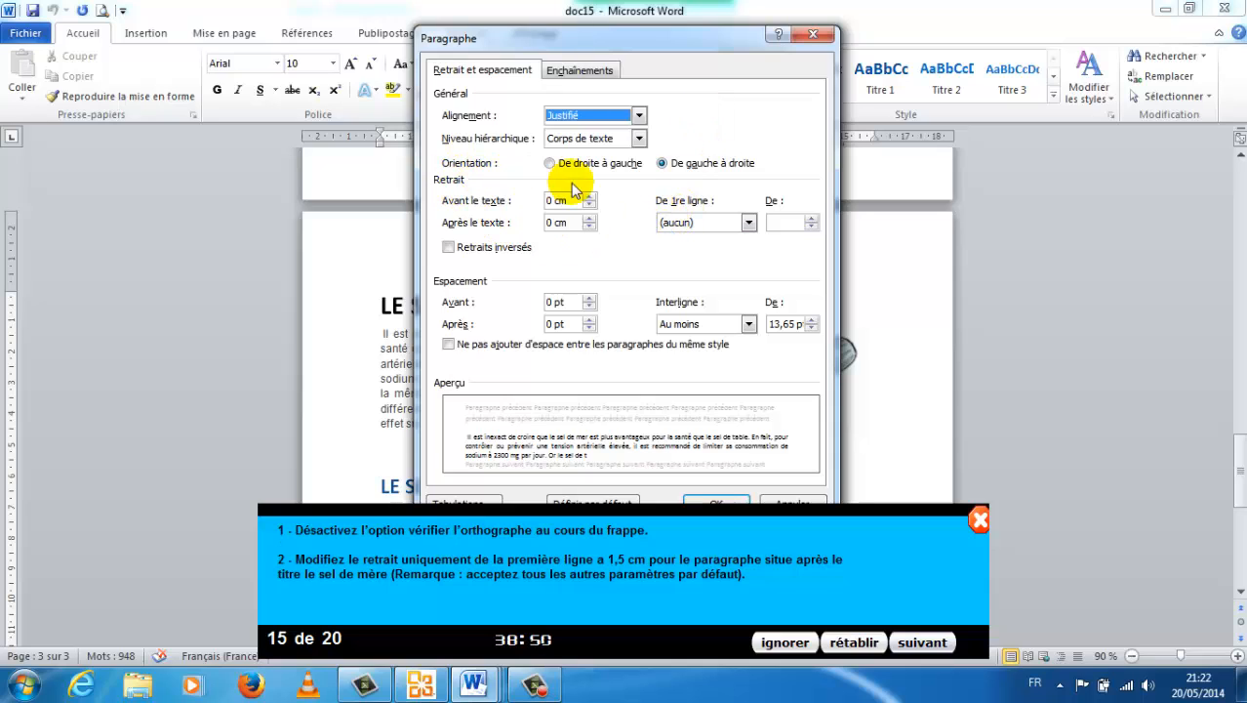
left_click(748, 222)
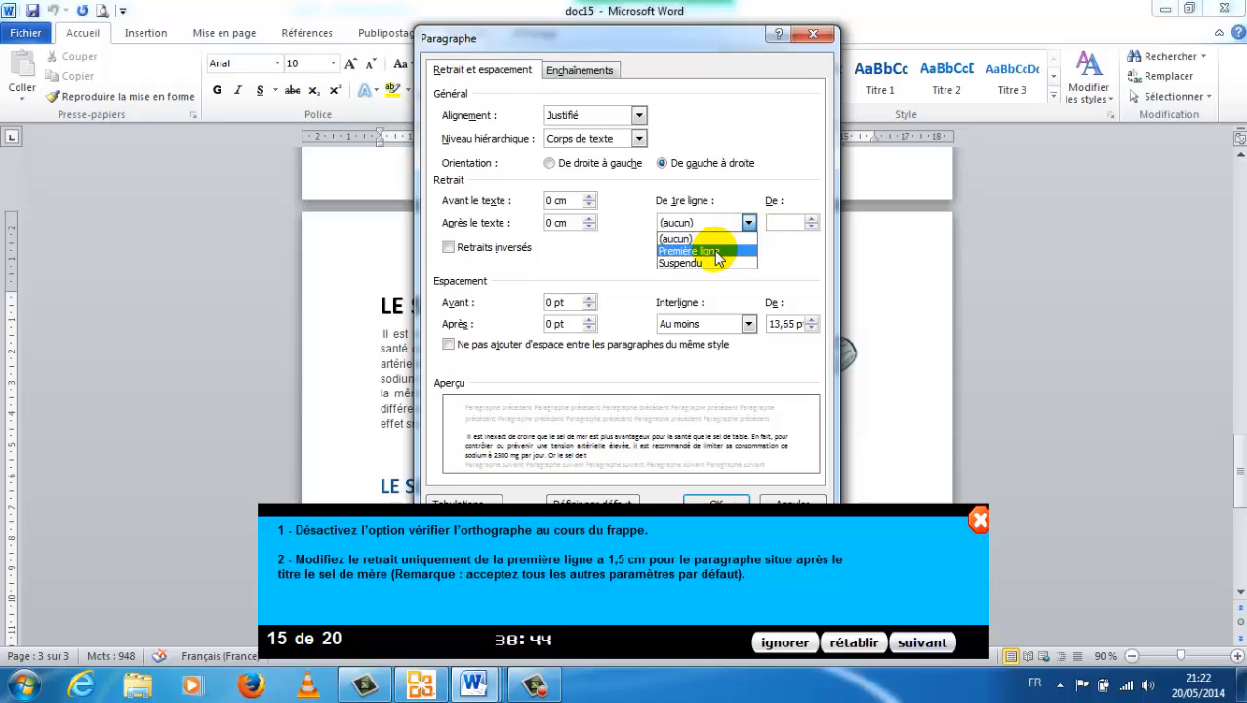
left_click(715, 252)
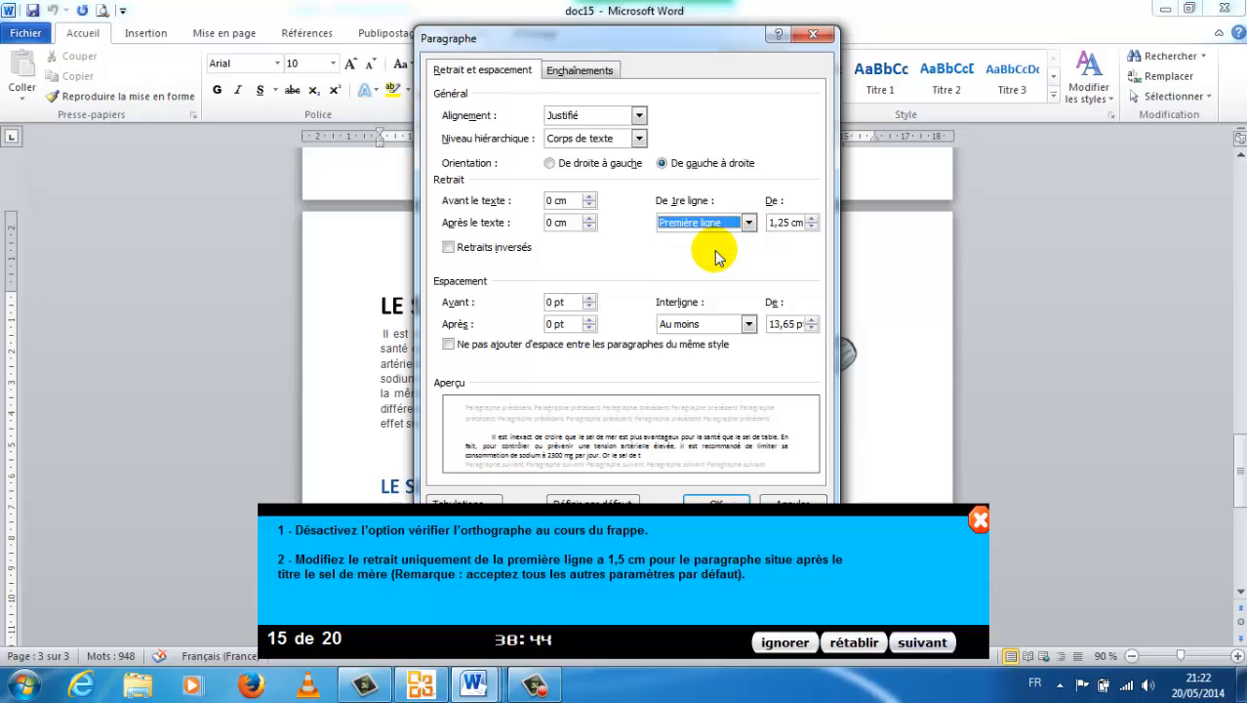
left_click(789, 222)
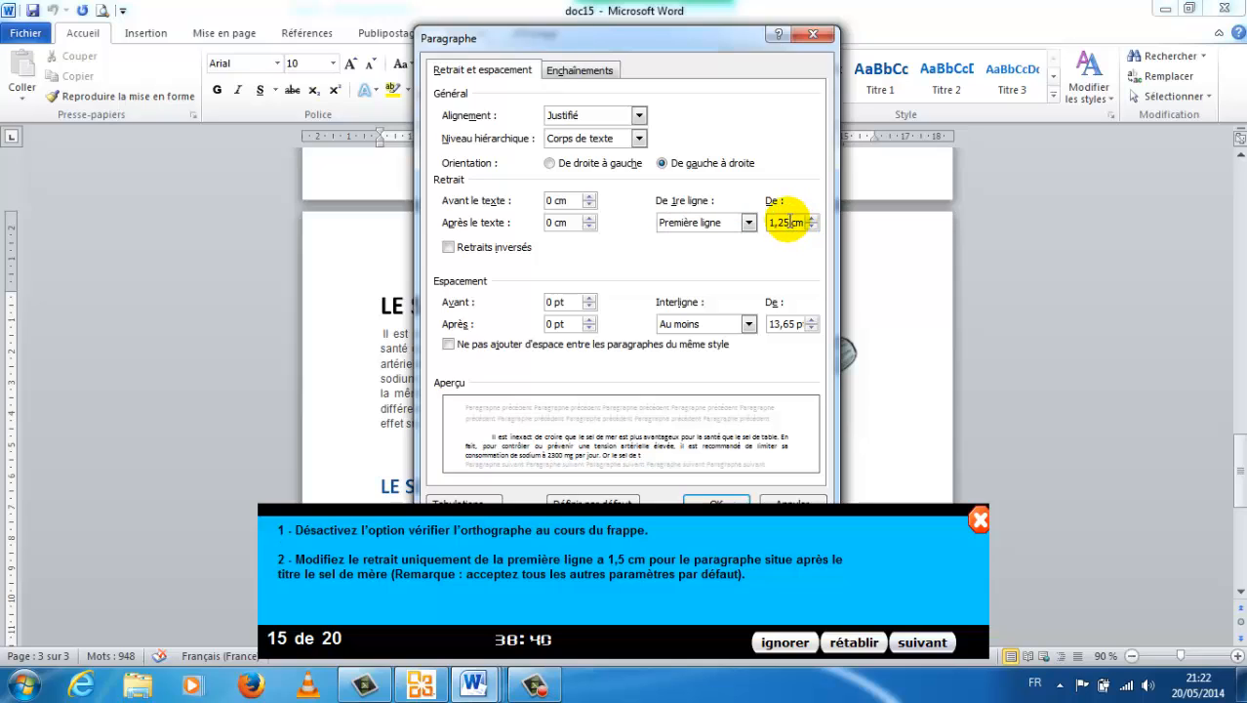
left_click_drag(790, 223, 749, 223)
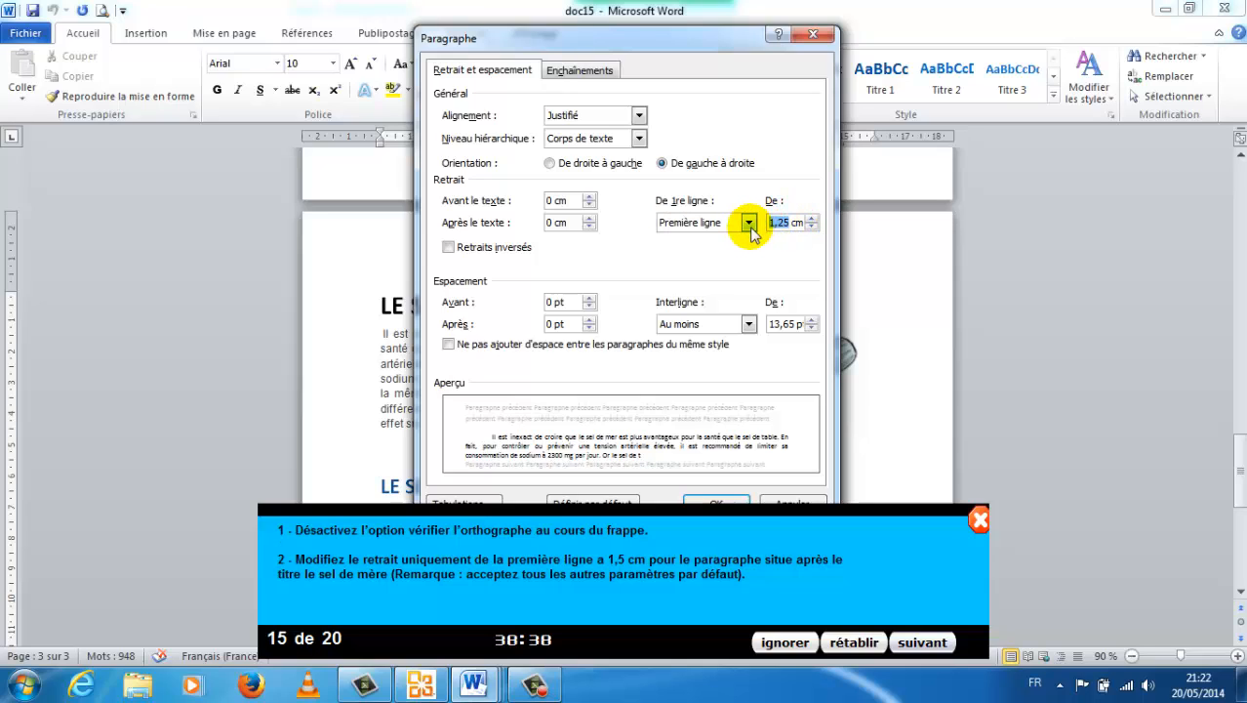
type("1,5")
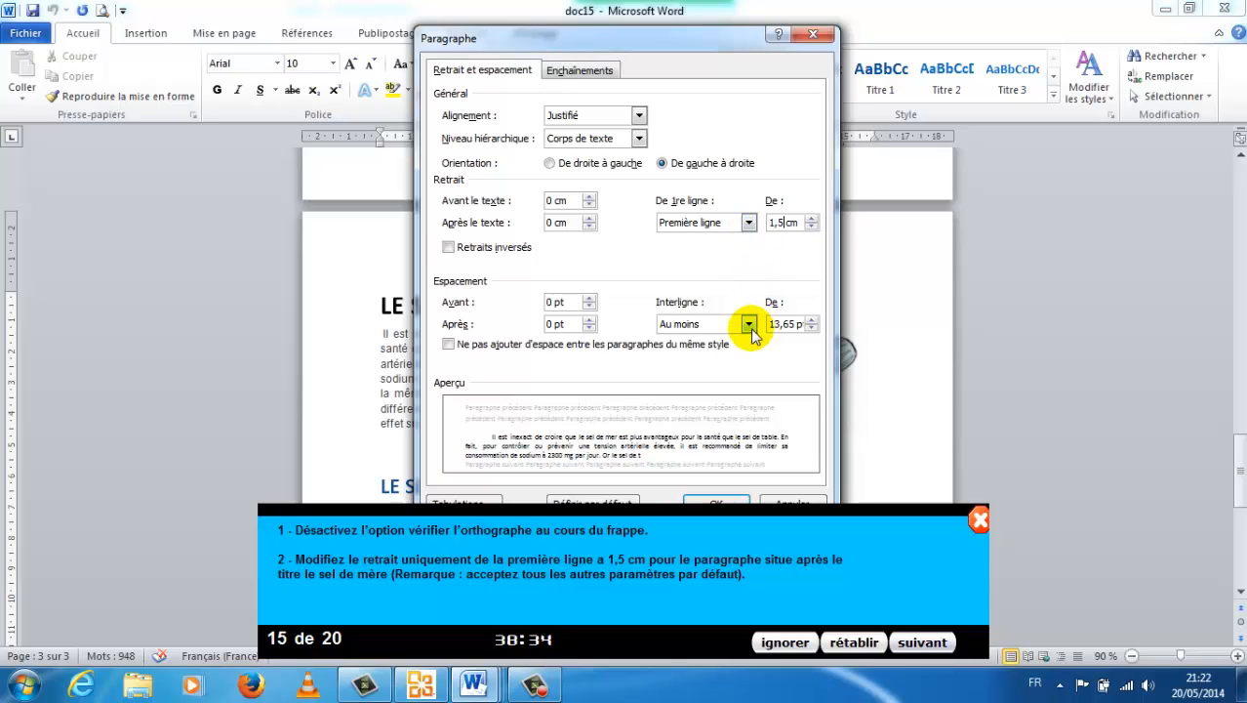
left_click(727, 500)
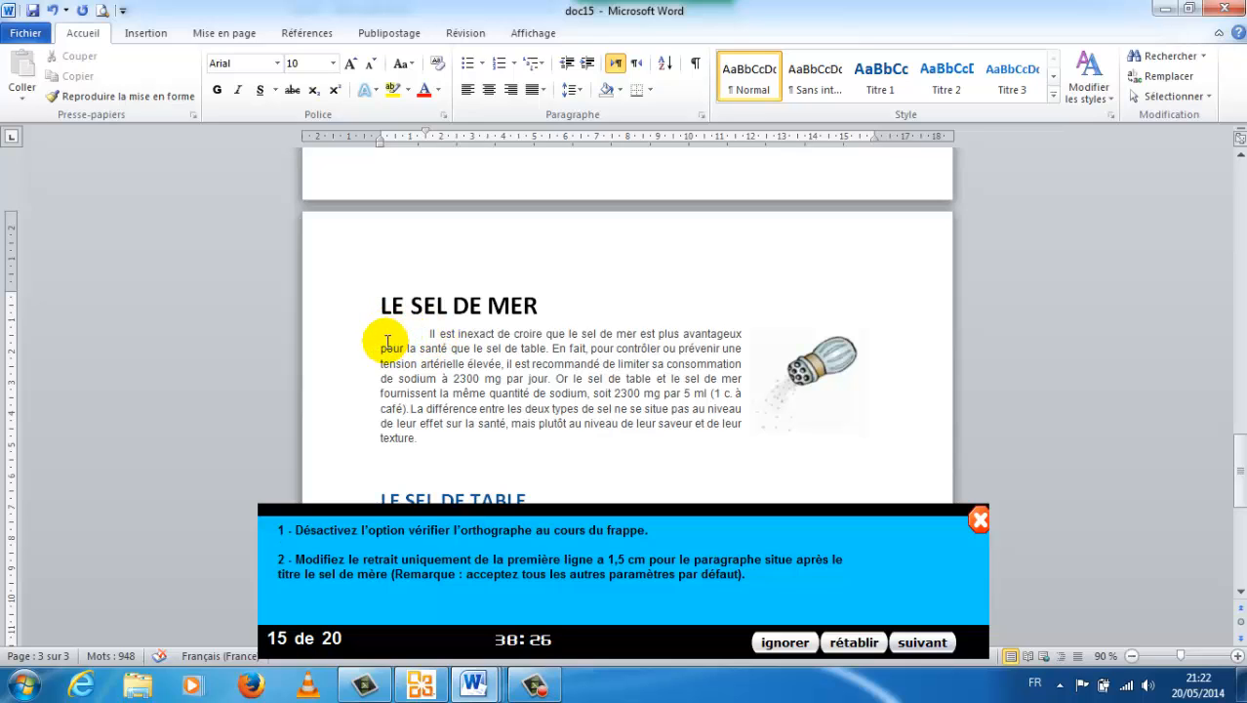
scroll(420, 156, "up", 3)
left_click(417, 175)
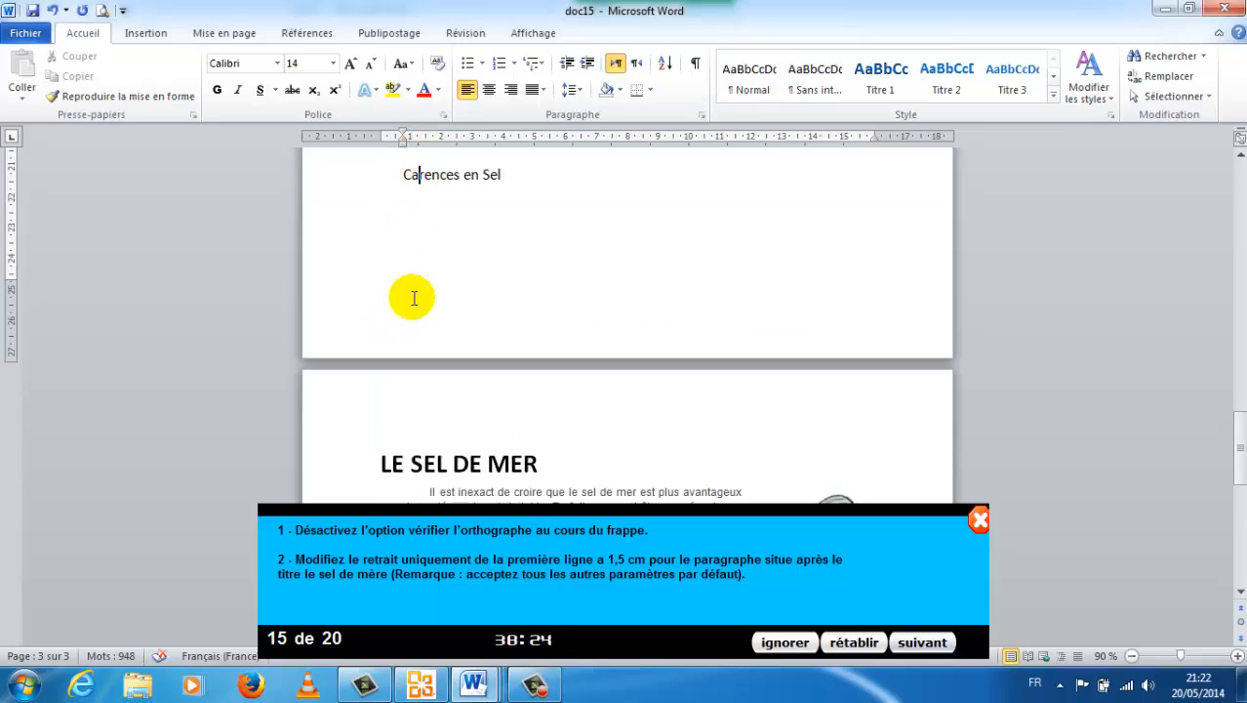
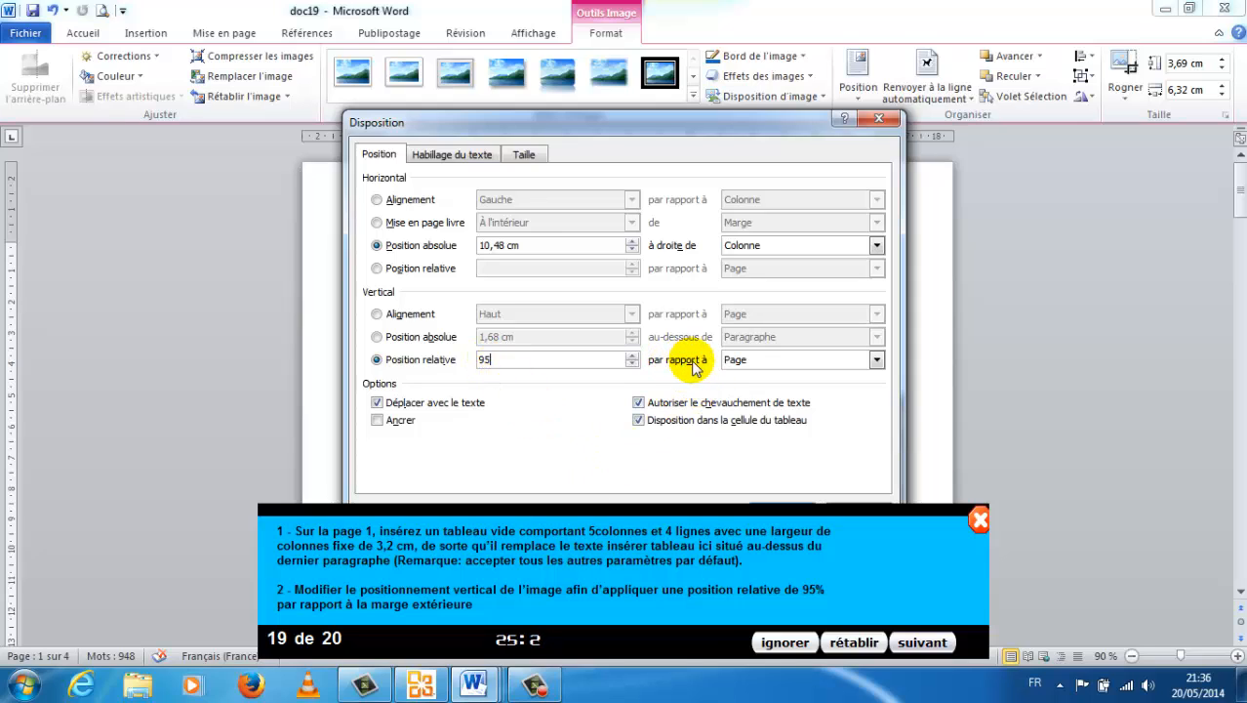
Set the image's 95 % relative vertical position to be based on Marge extérieure, and advance to the next exercise.
left_click(876, 361)
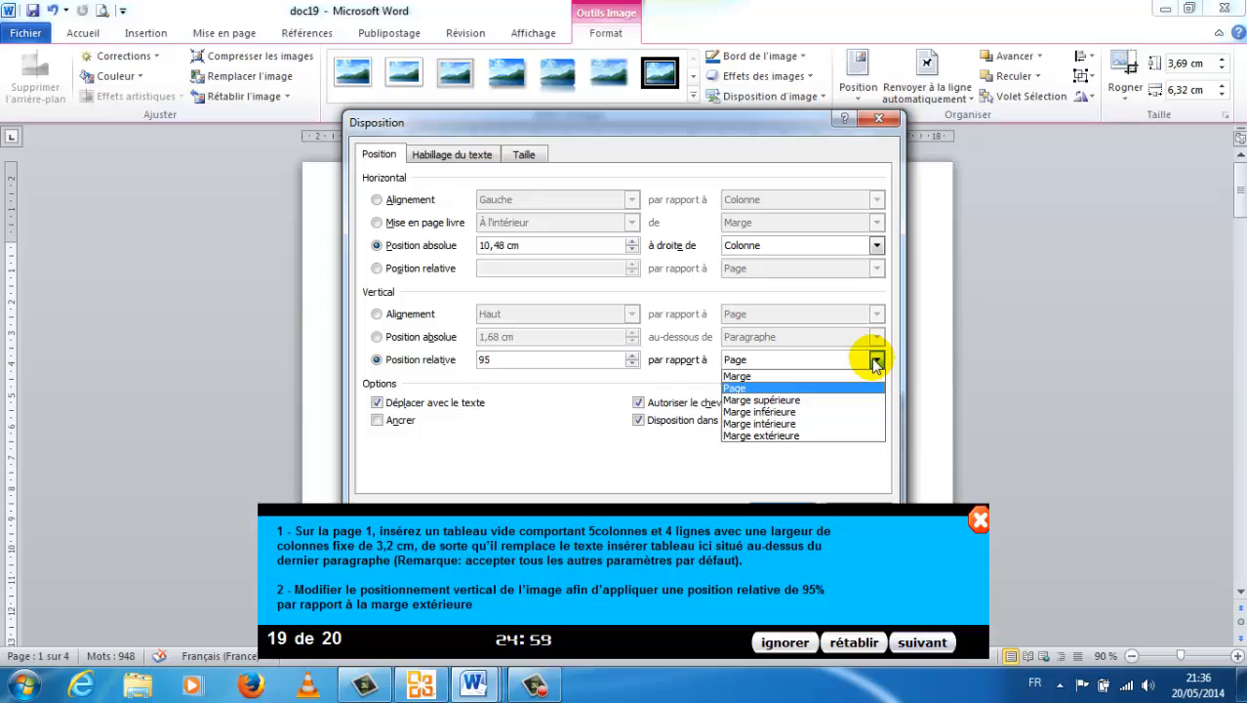
left_click(829, 436)
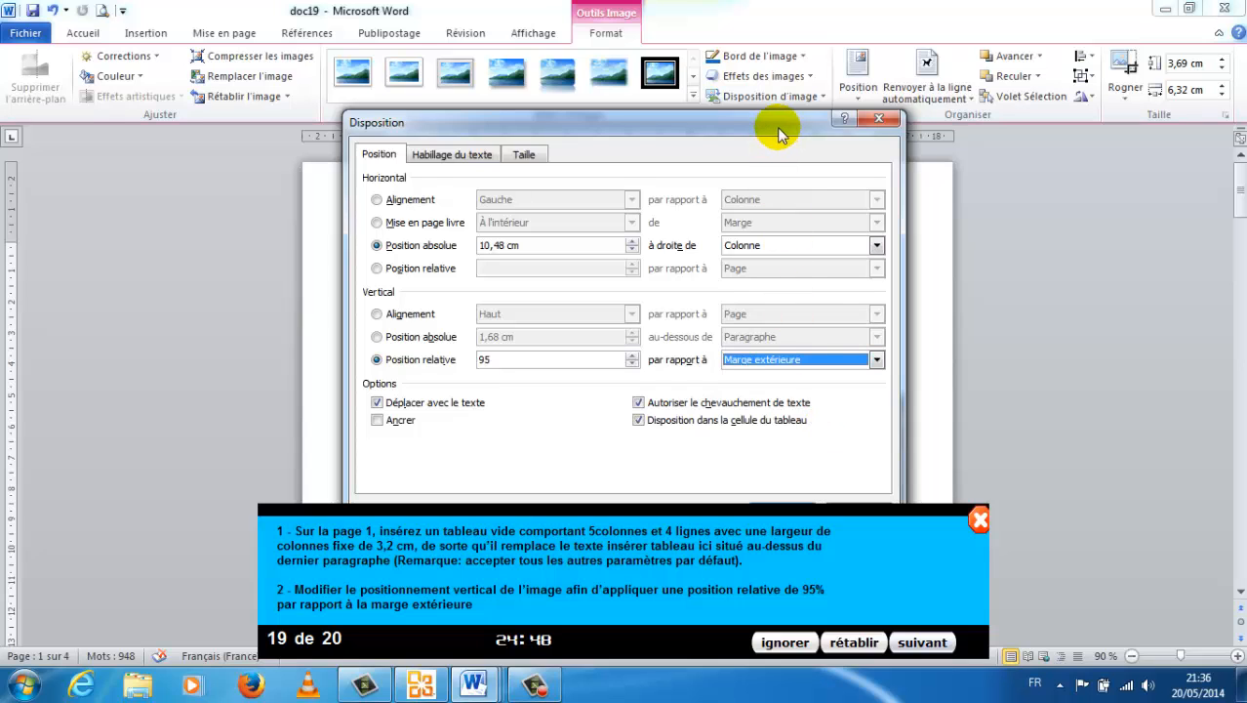
left_click_drag(780, 131, 781, 106)
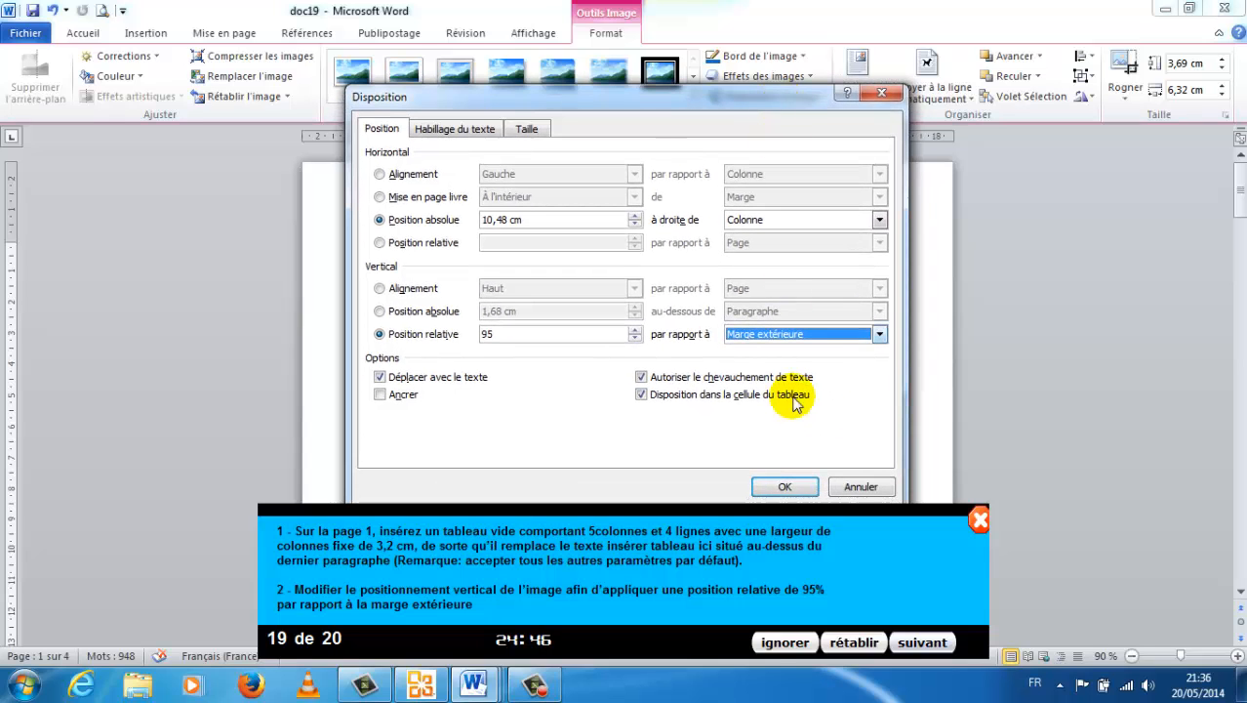
left_click(783, 487)
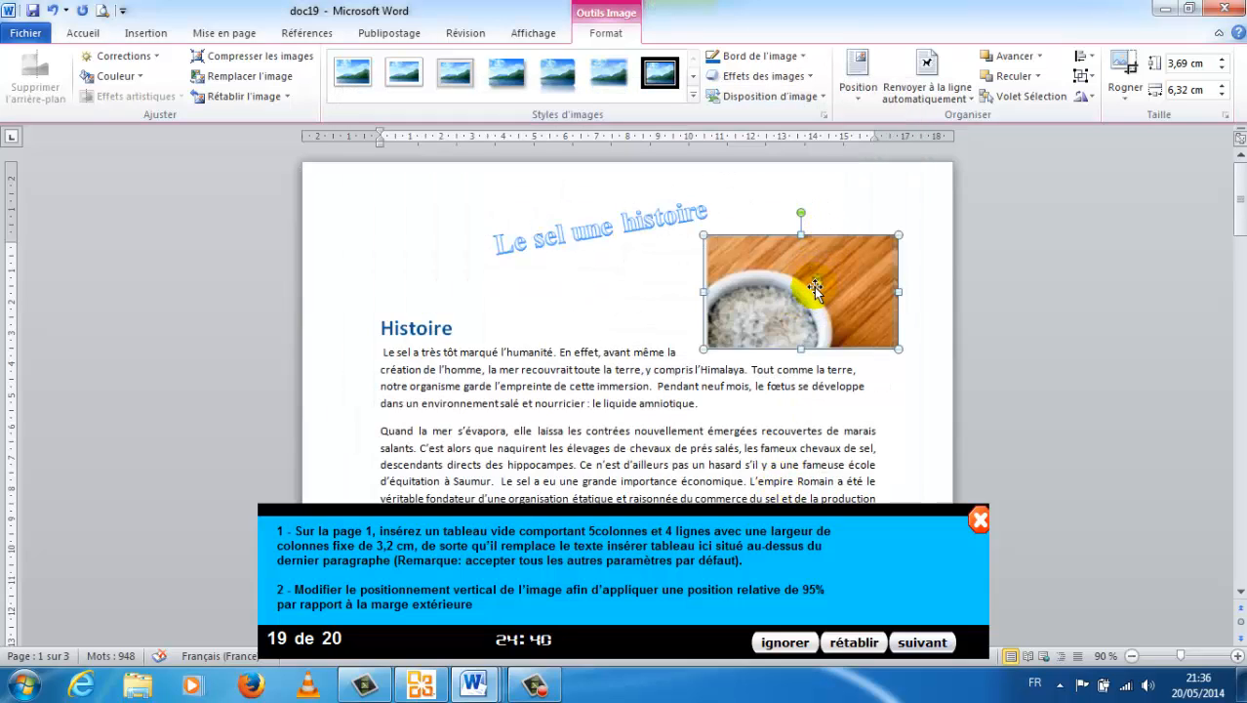
left_click(917, 644)
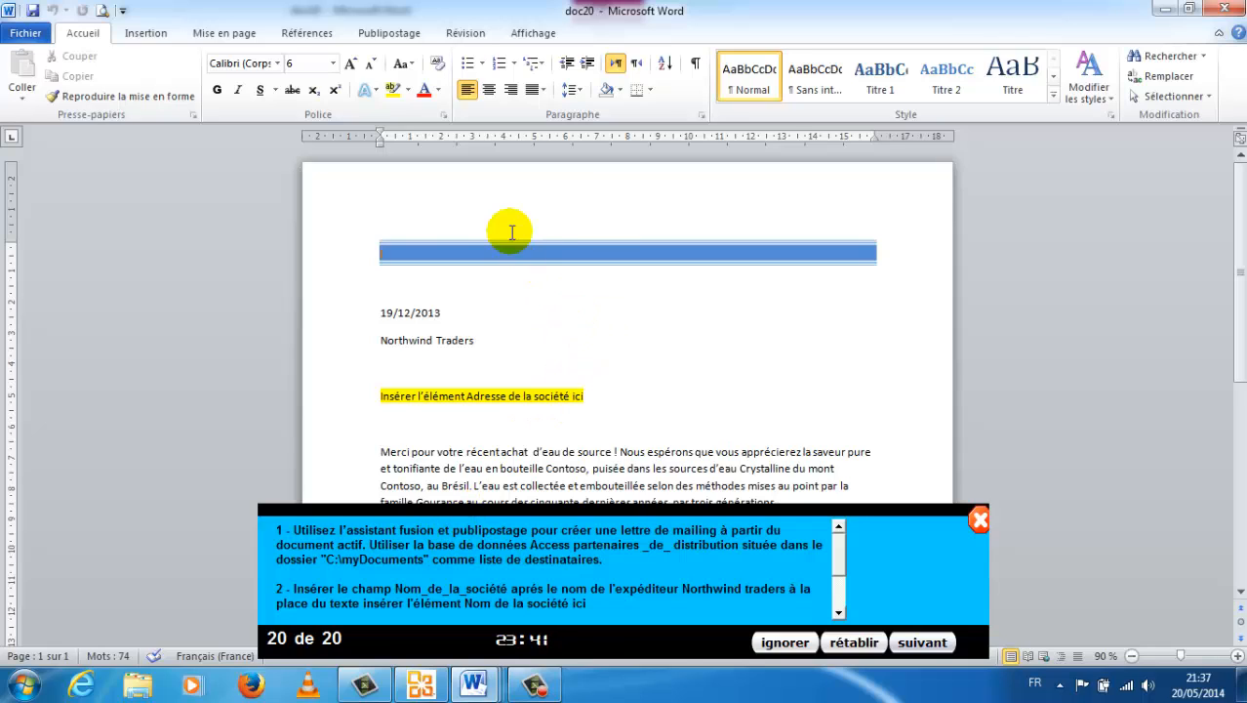
Start the step-by-step mail merge wizard for Lettres, using the current document, and proceed to recipient selection.
left_click(389, 34)
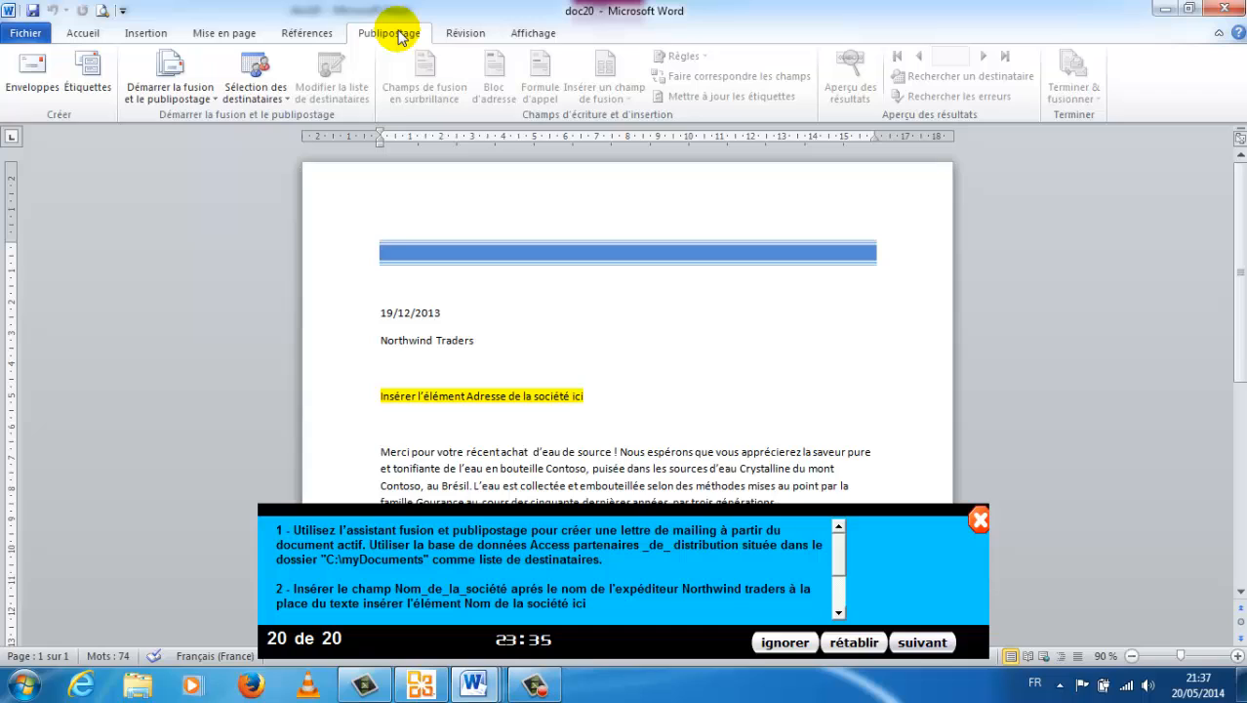
left_click(209, 106)
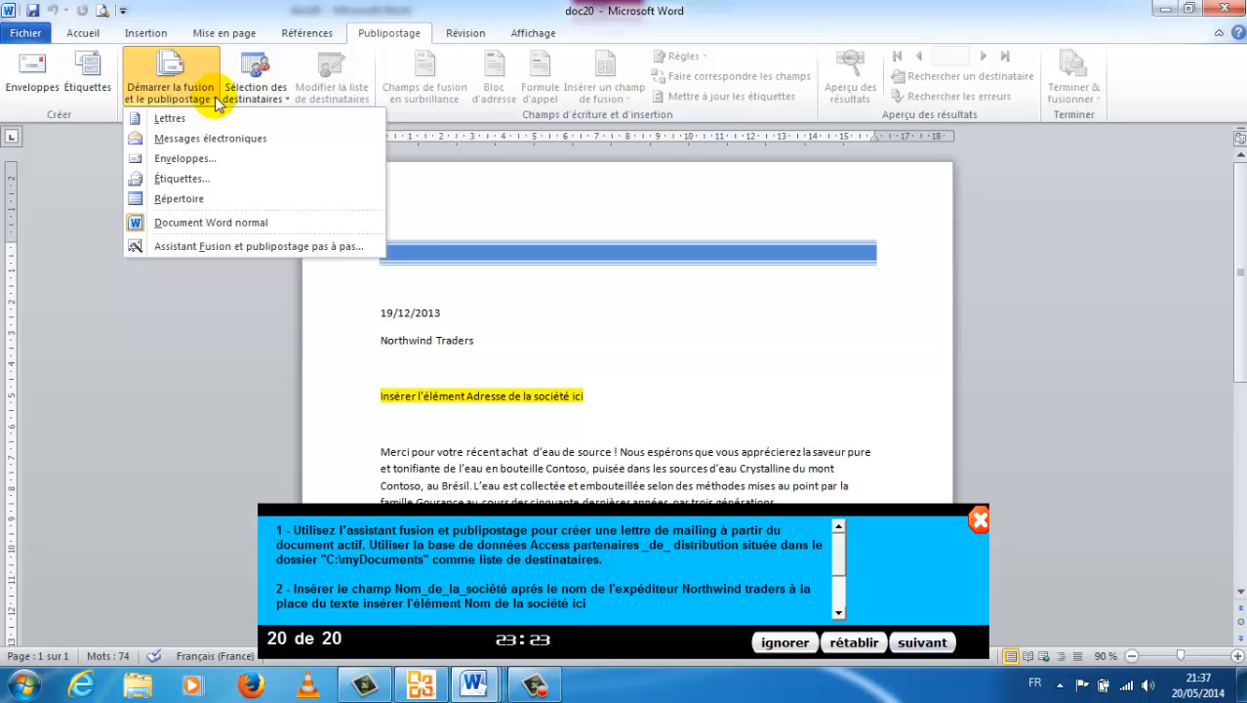
left_click(528, 311)
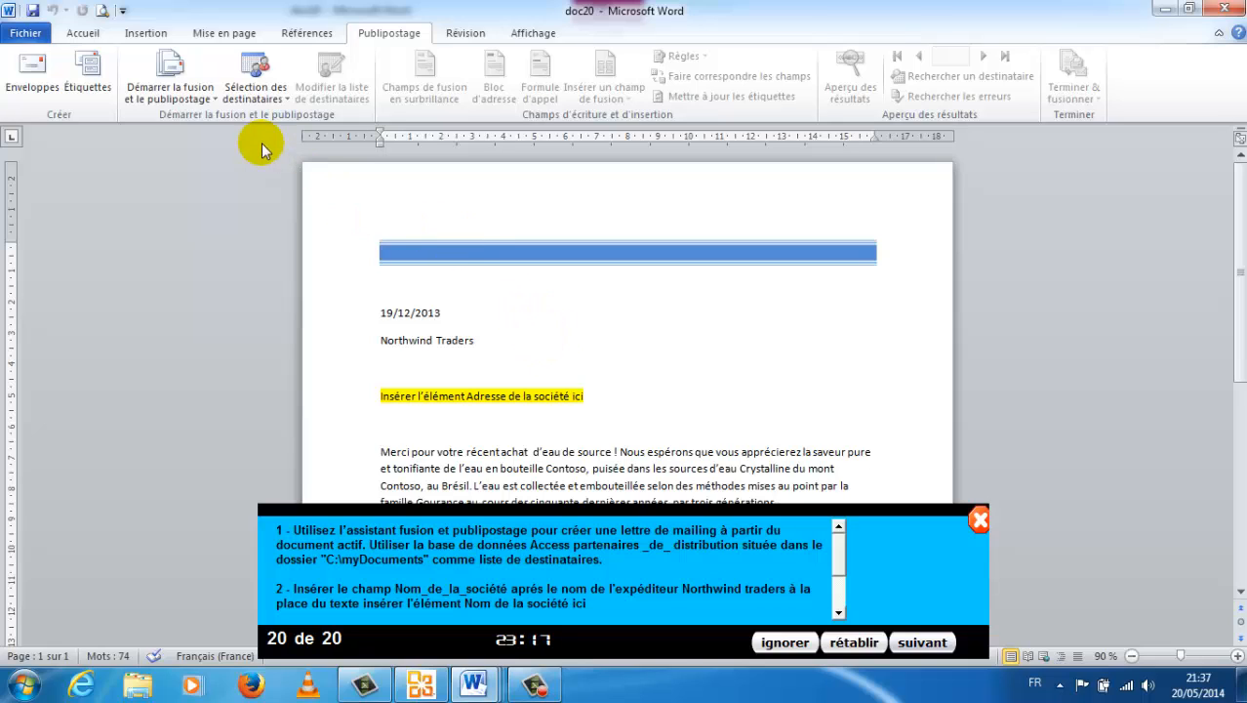
left_click(175, 74)
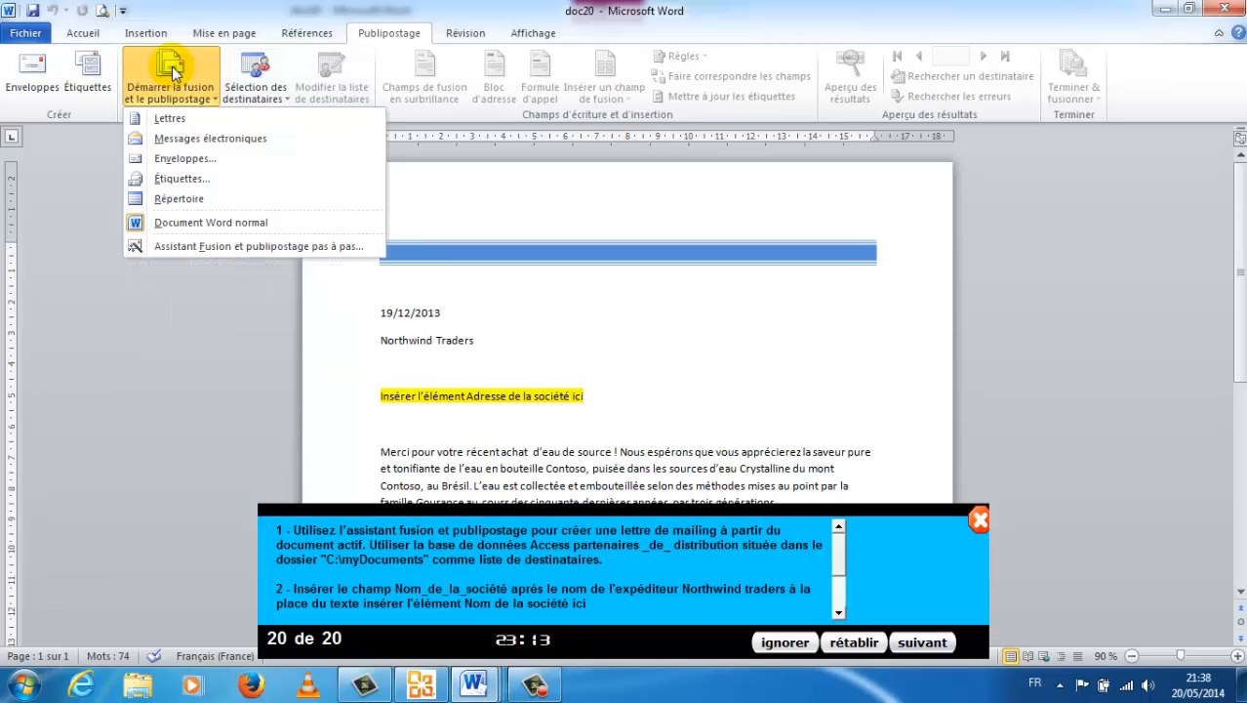
left_click(218, 248)
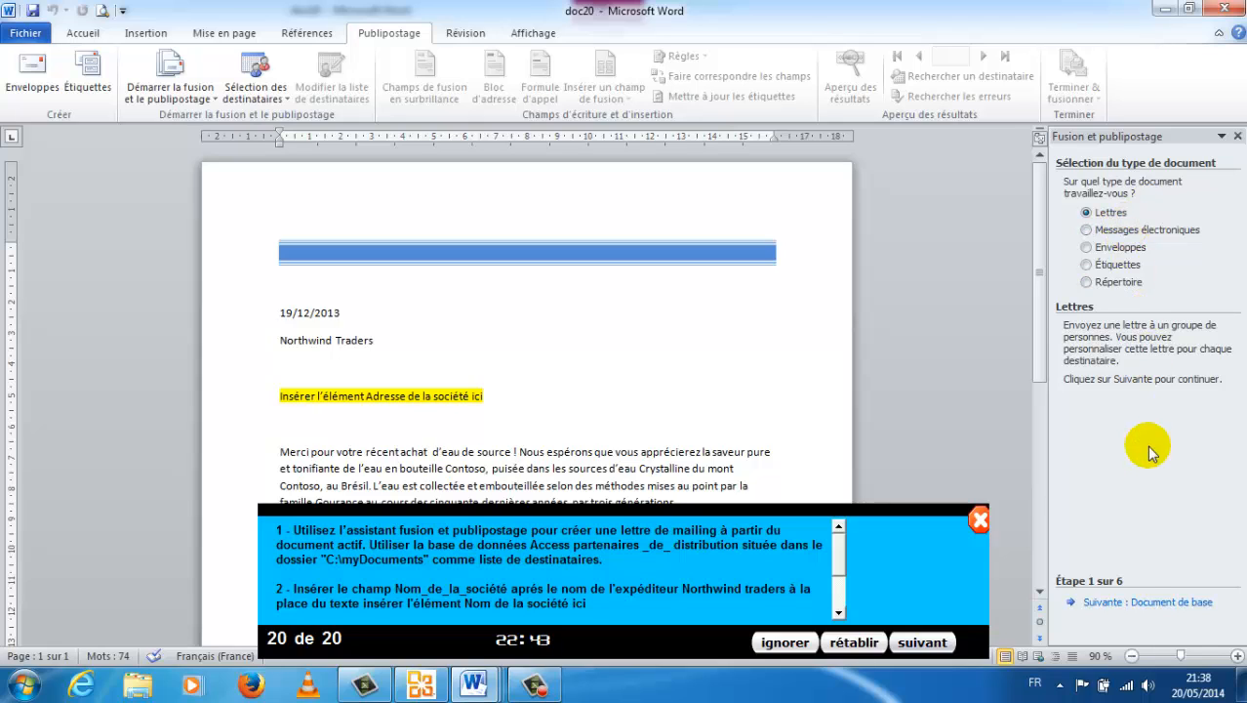
left_click(1138, 601)
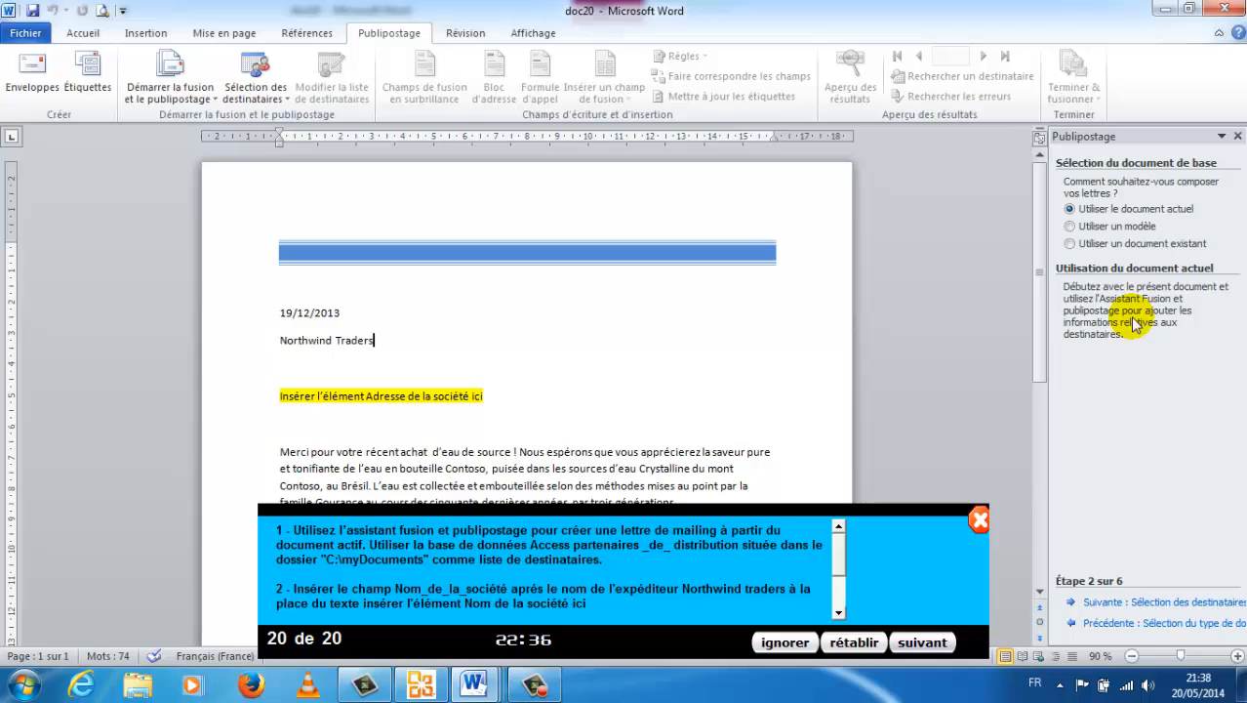
left_click(1139, 605)
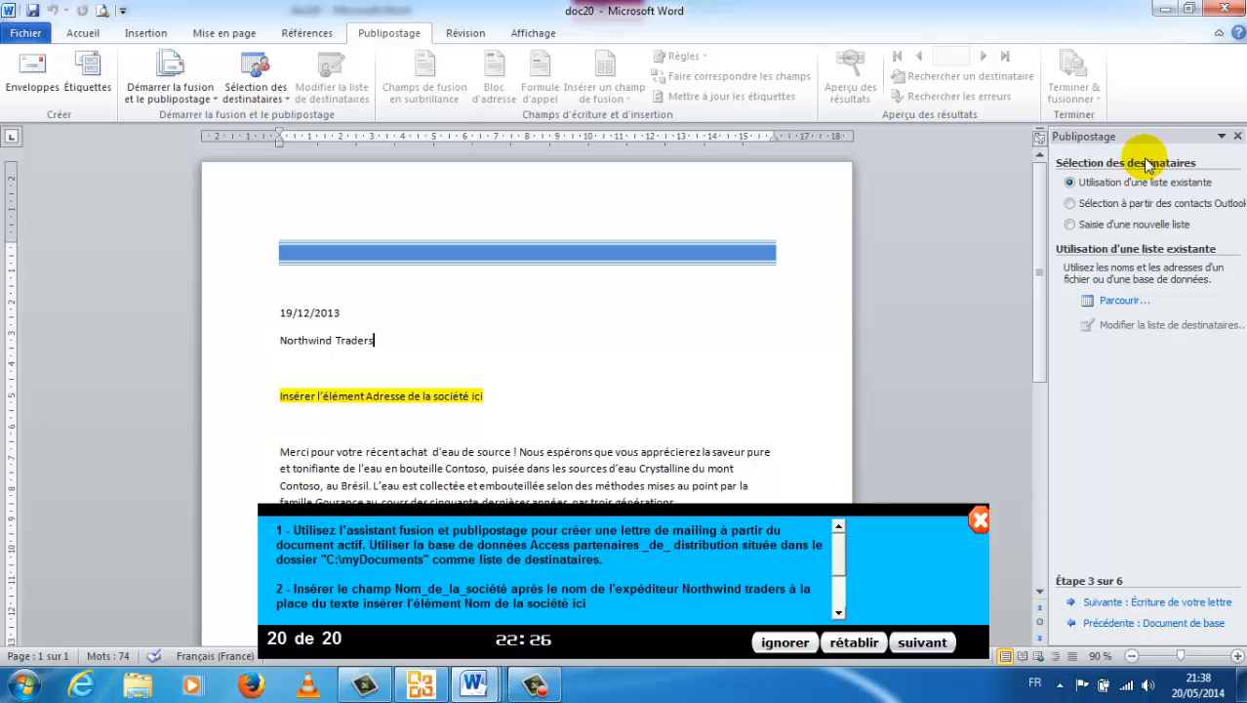
Use the Access database partenaires_de_distribution from C:\myDocuments as the recipient list, keeping all recipients, and view the remaining exercise instructions.
left_click(1118, 304)
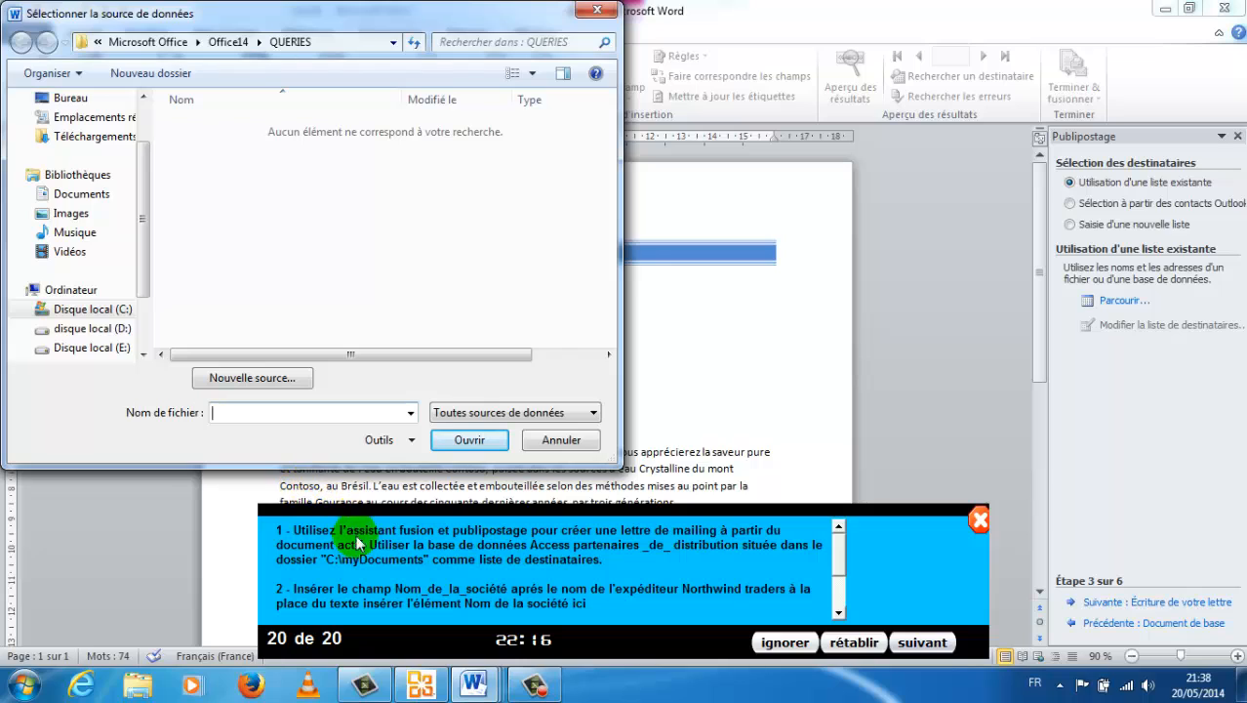
left_click(109, 315)
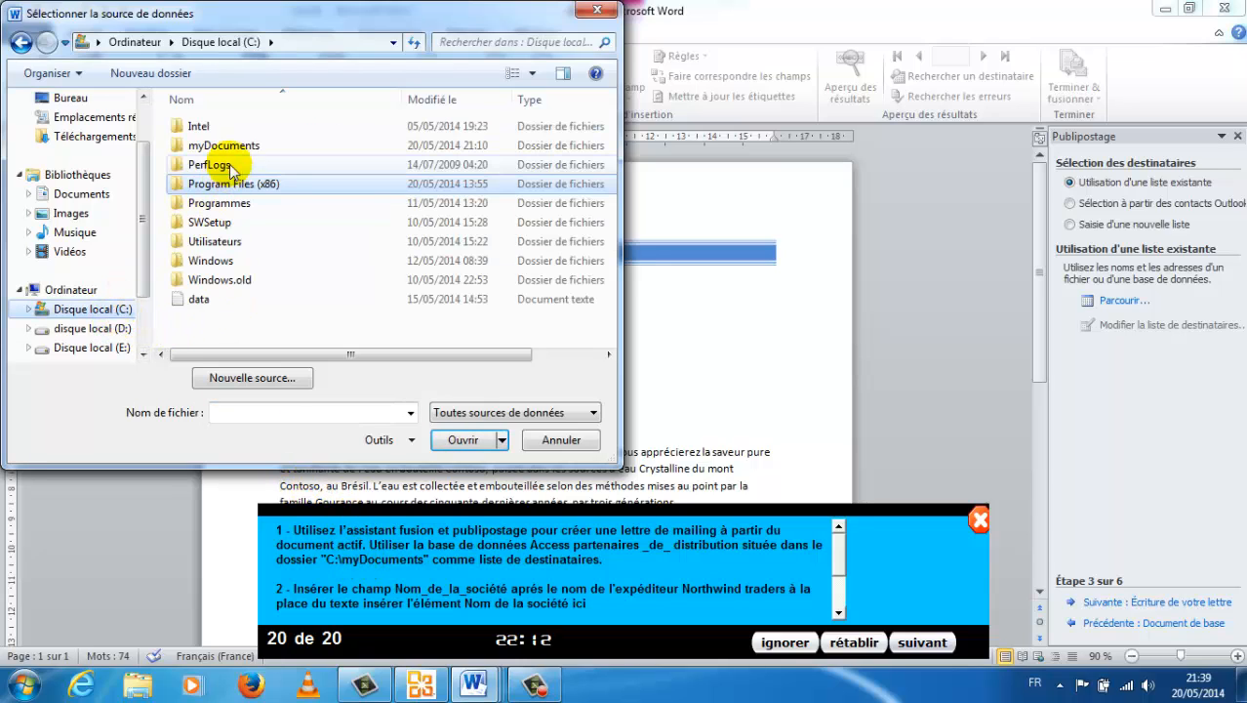
double_click(237, 148)
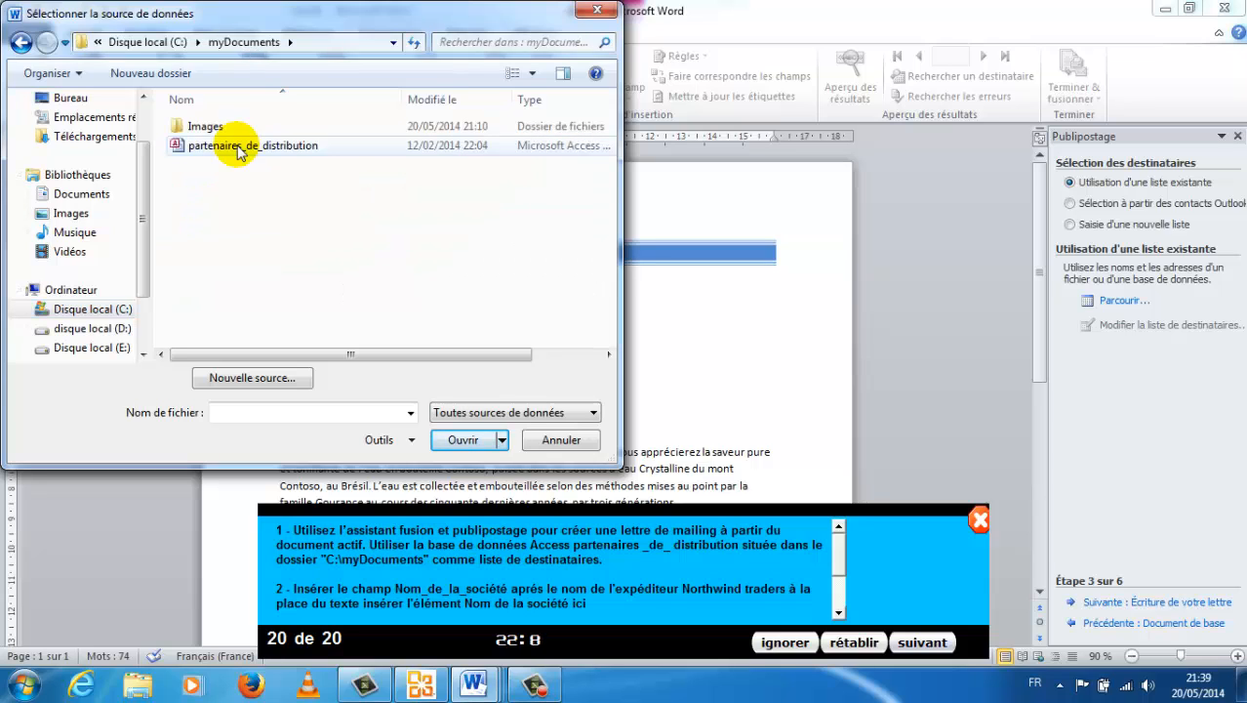
double_click(237, 149)
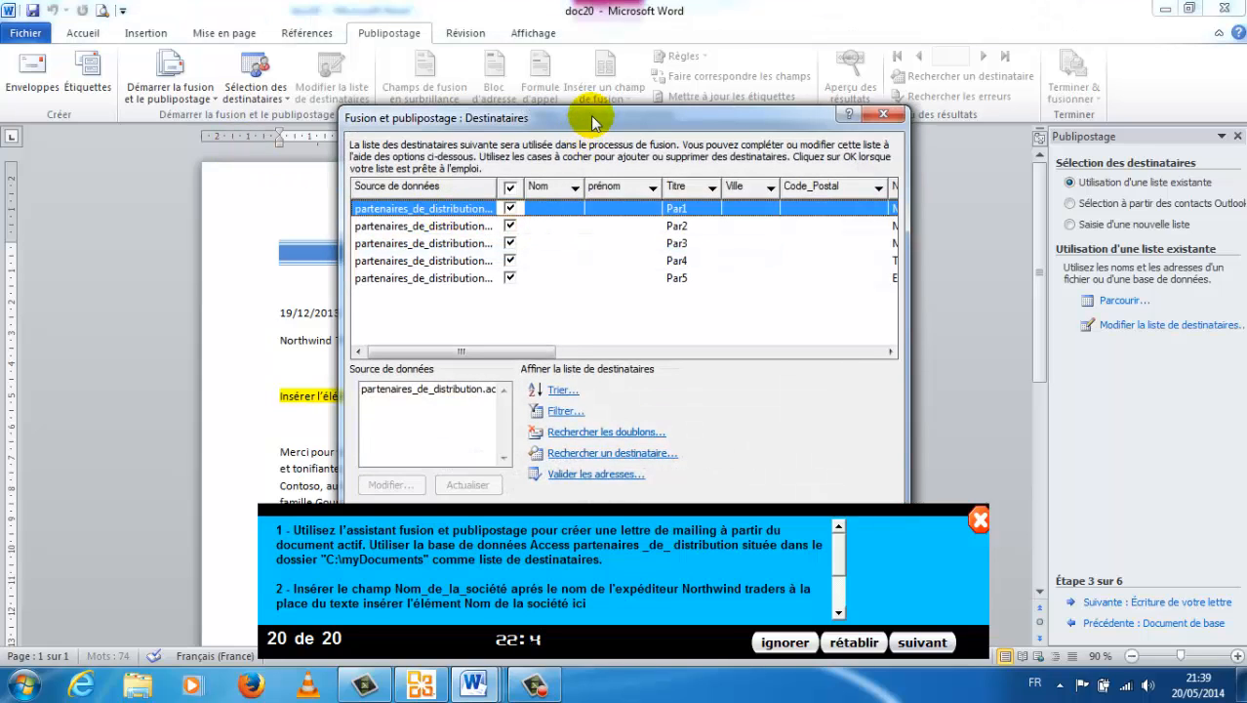
left_click_drag(592, 121, 592, 74)
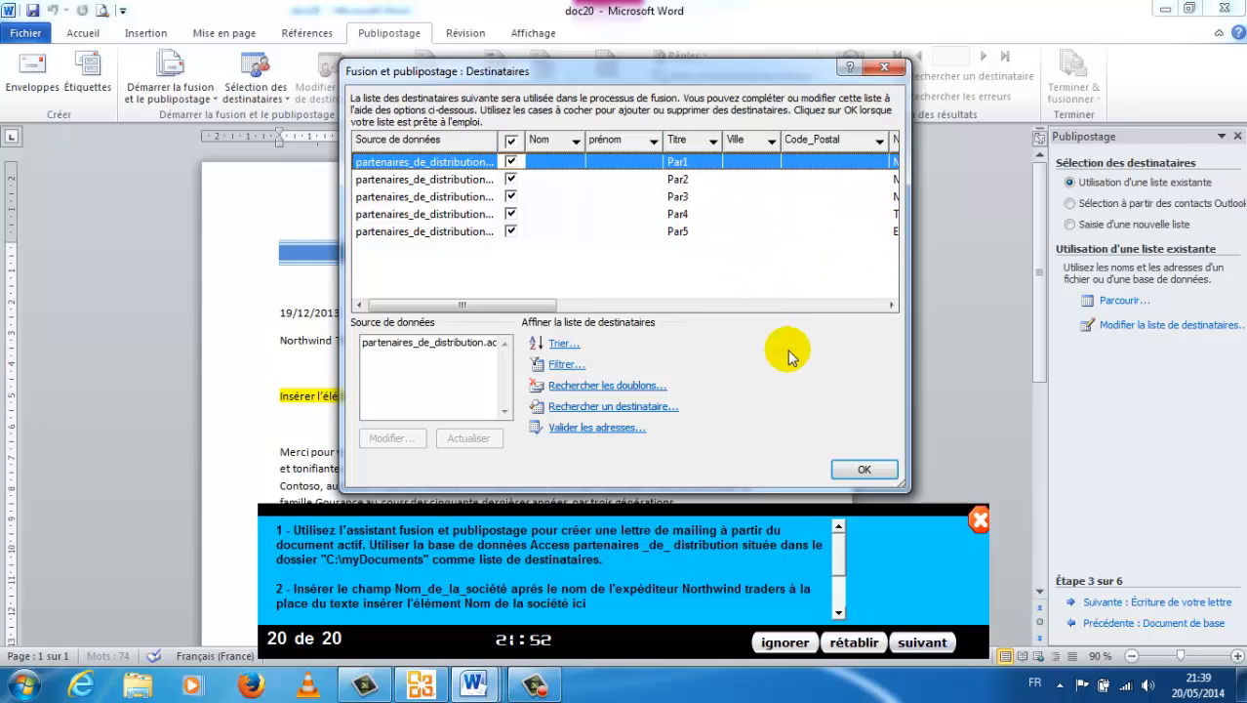
left_click(861, 470)
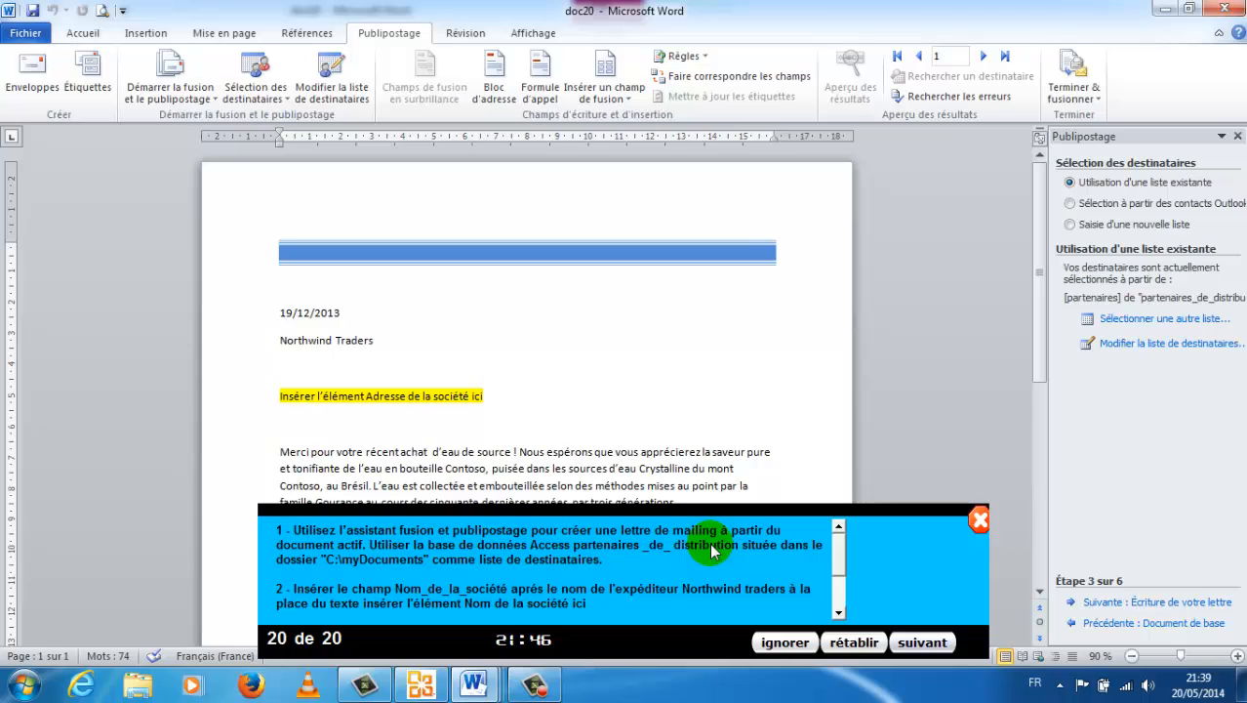
left_click(838, 612)
left_click(838, 612)
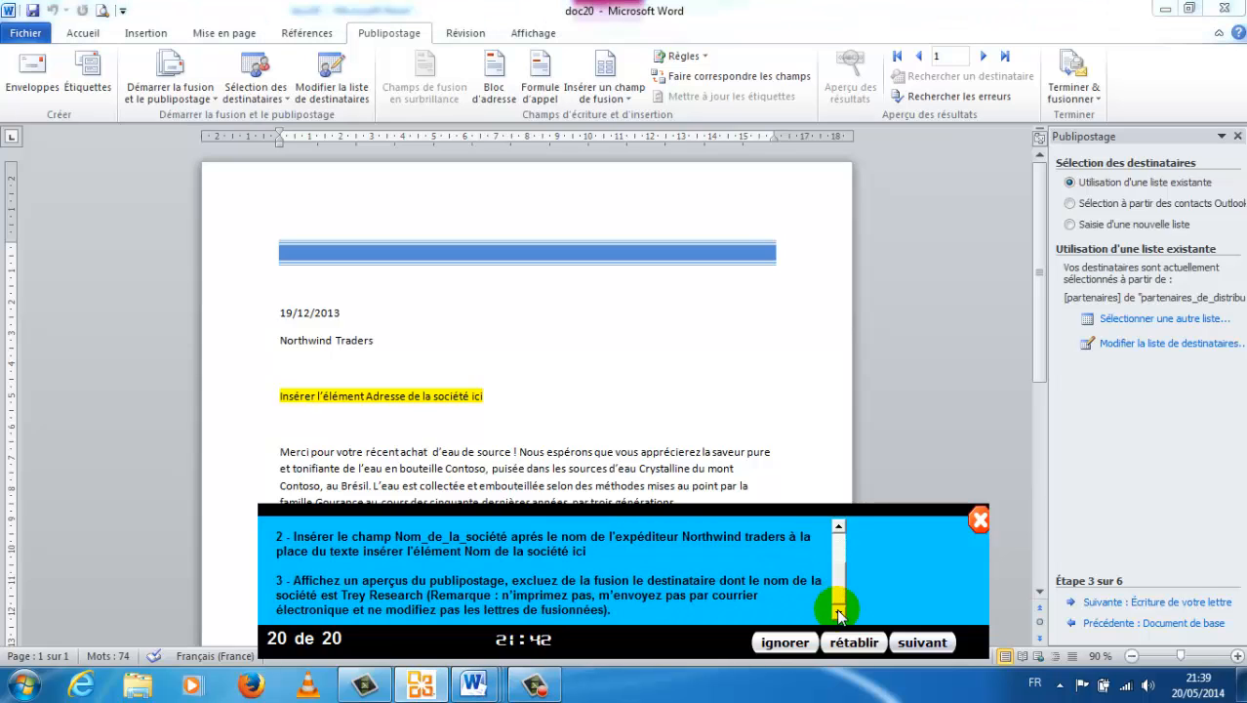